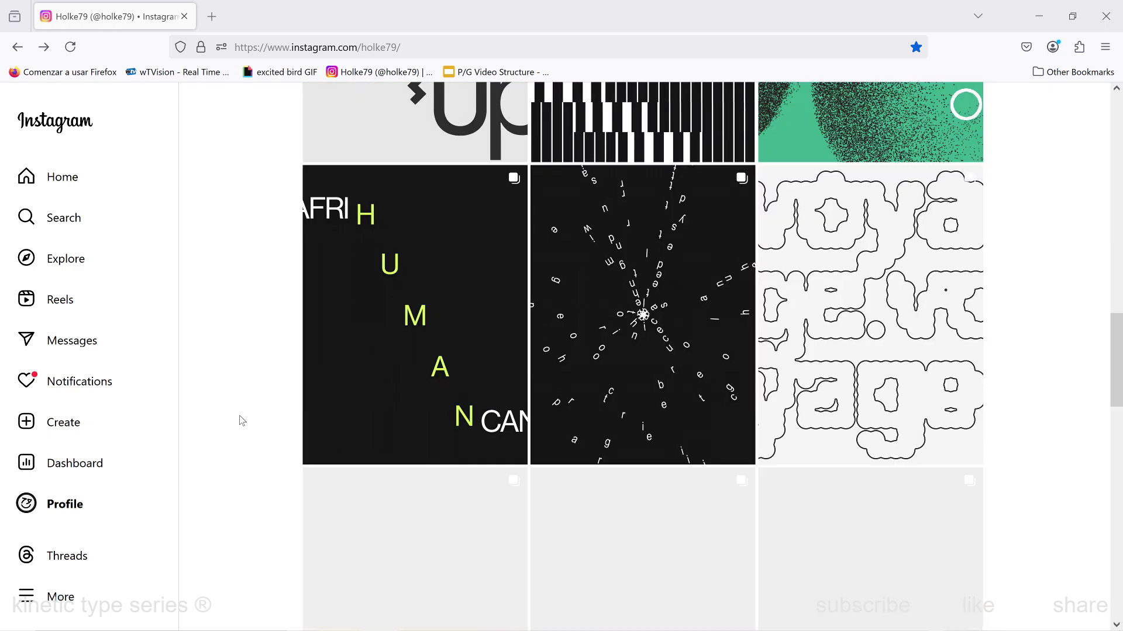
pyautogui.scroll(-15, 240, 419)
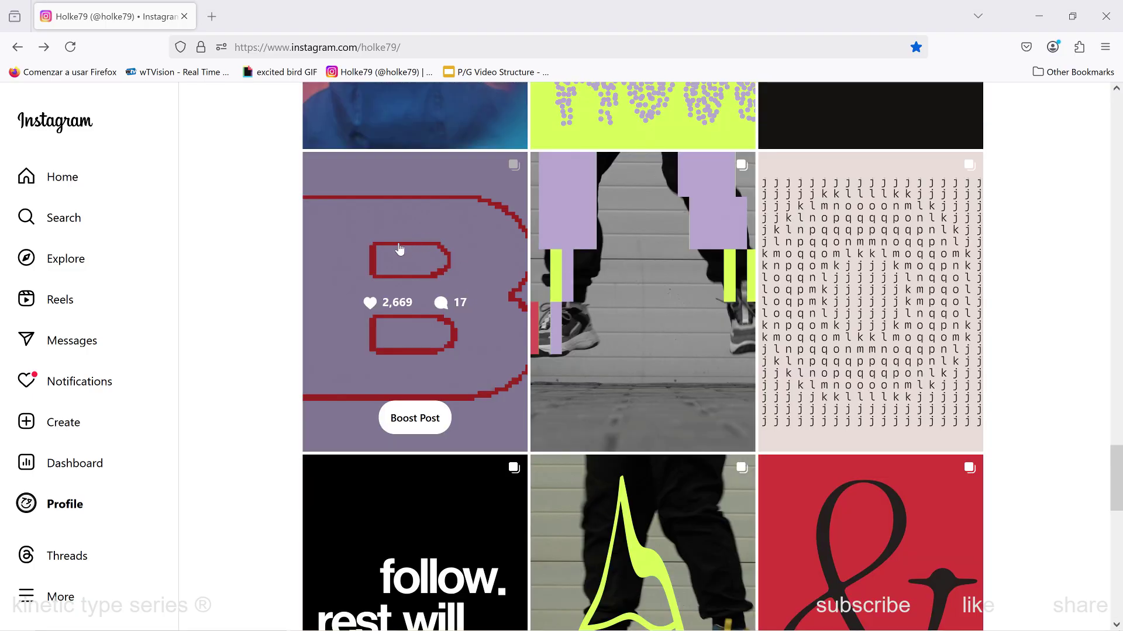
# Scroll down the Instagram profile grid and open the red pixel-outline circle post
pyautogui.click(409, 264)
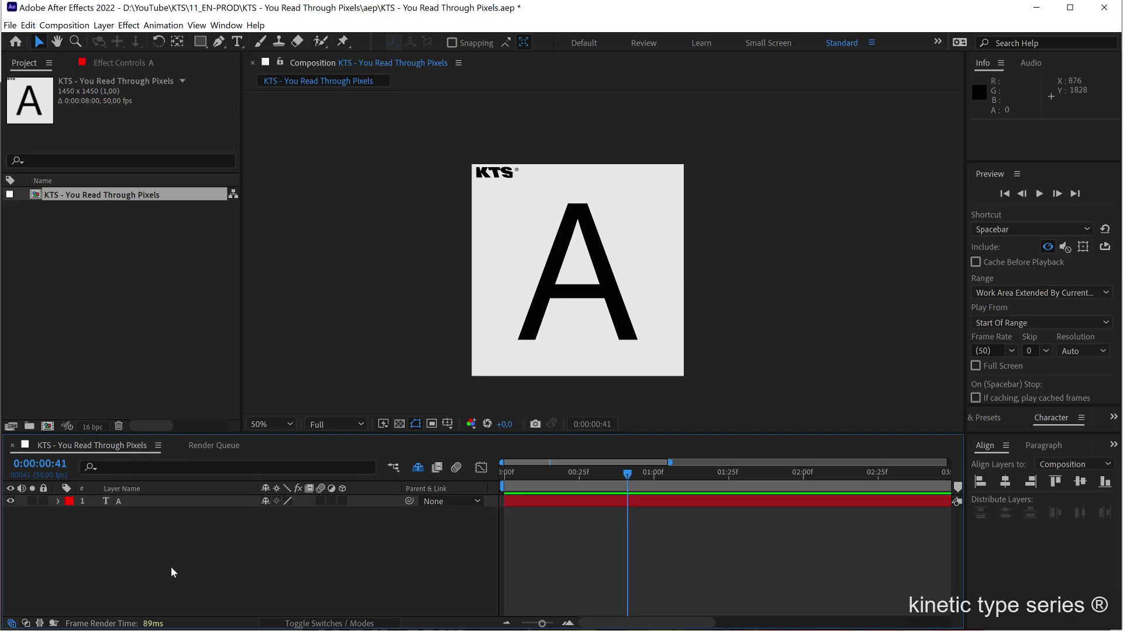
pyautogui.click(114, 504)
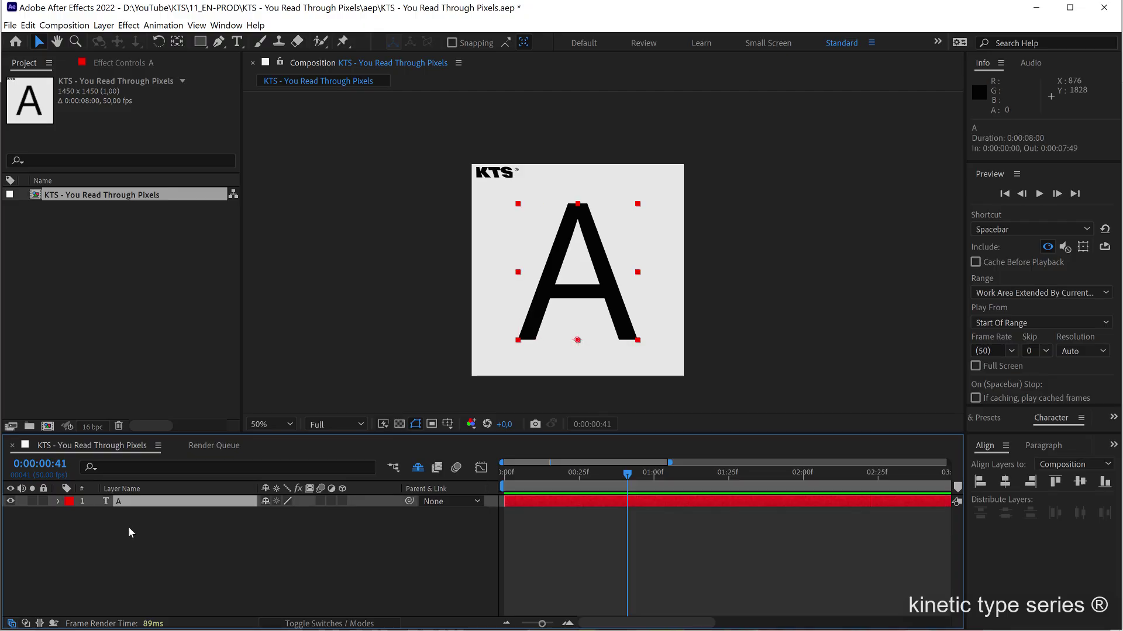
pyautogui.click(138, 546)
pyautogui.click(127, 504)
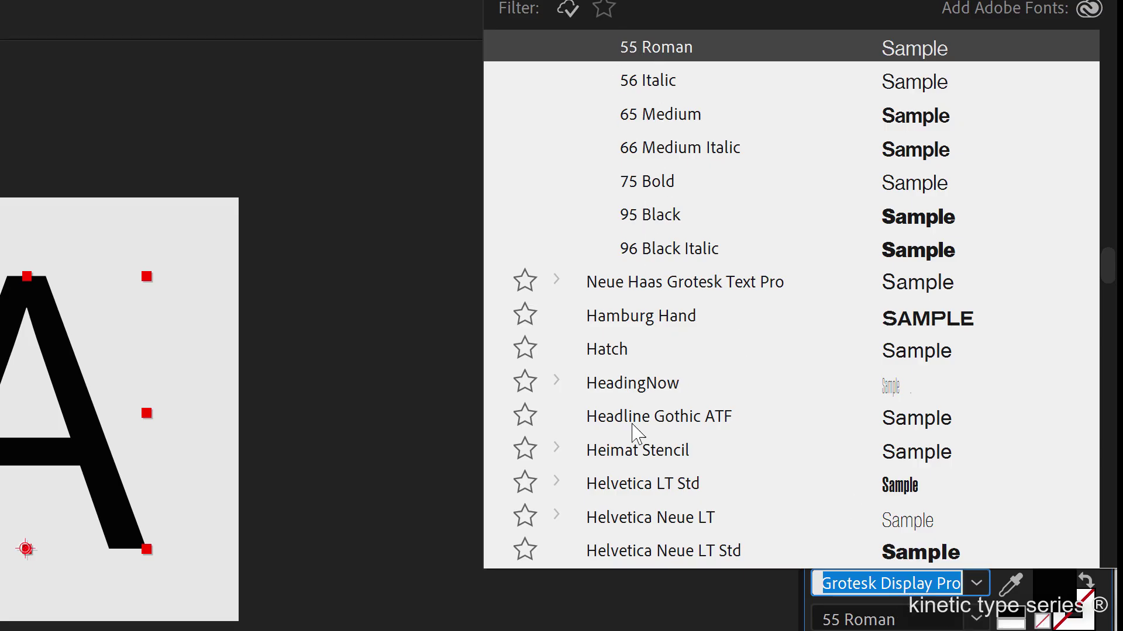
pyautogui.press('Escape')
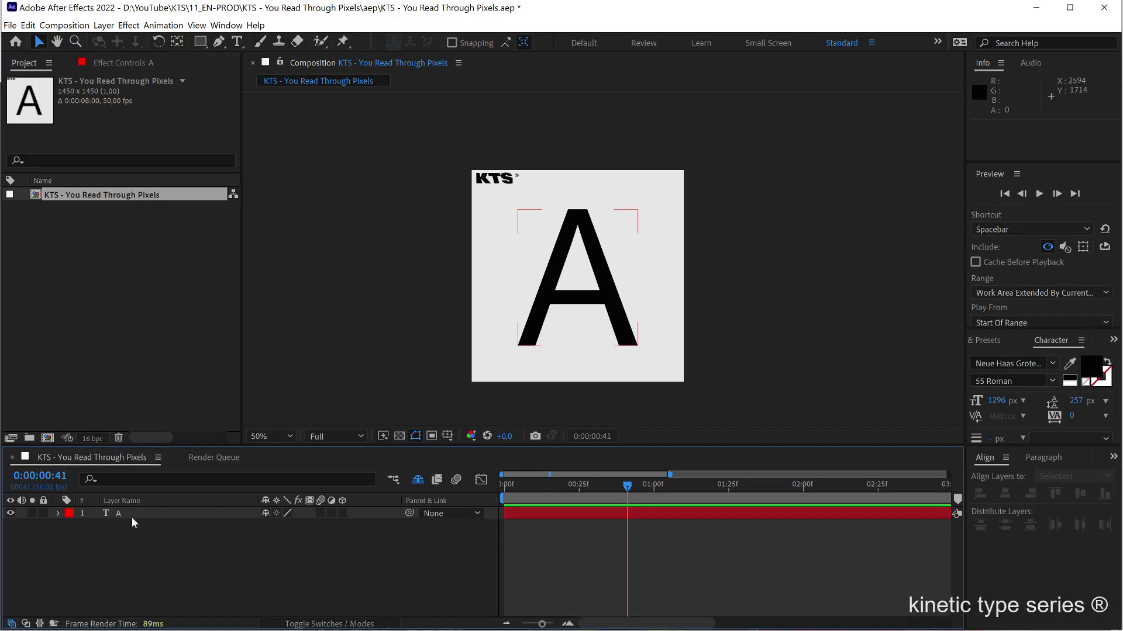
pyautogui.click(132, 517)
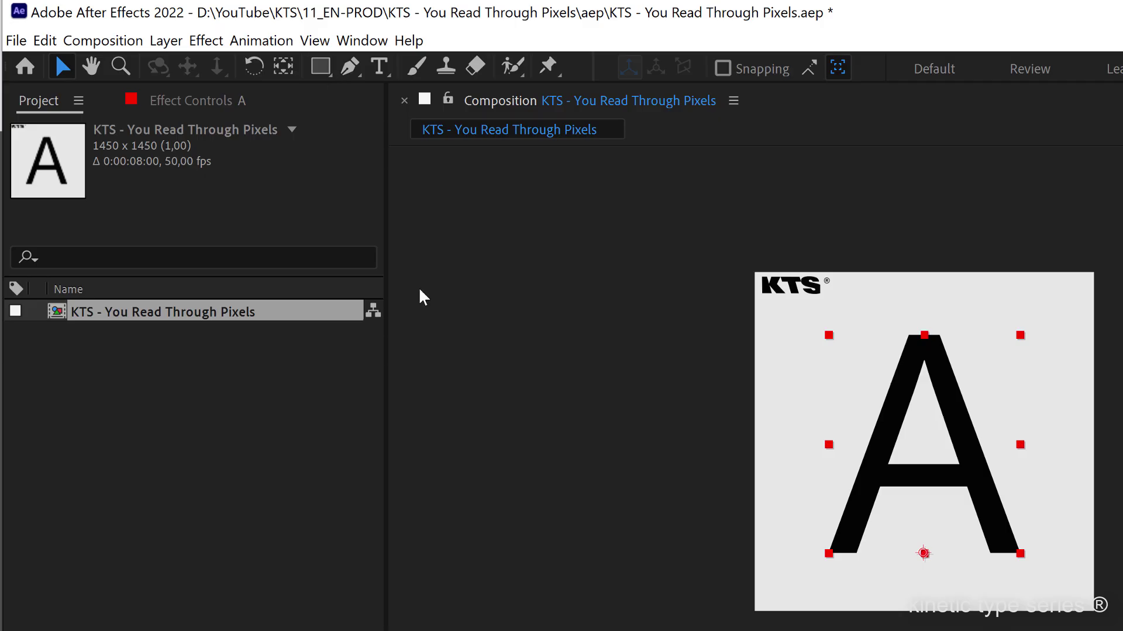
# Create a white rectangle shape layer filling the whole composition frame
pyautogui.click(422, 297)
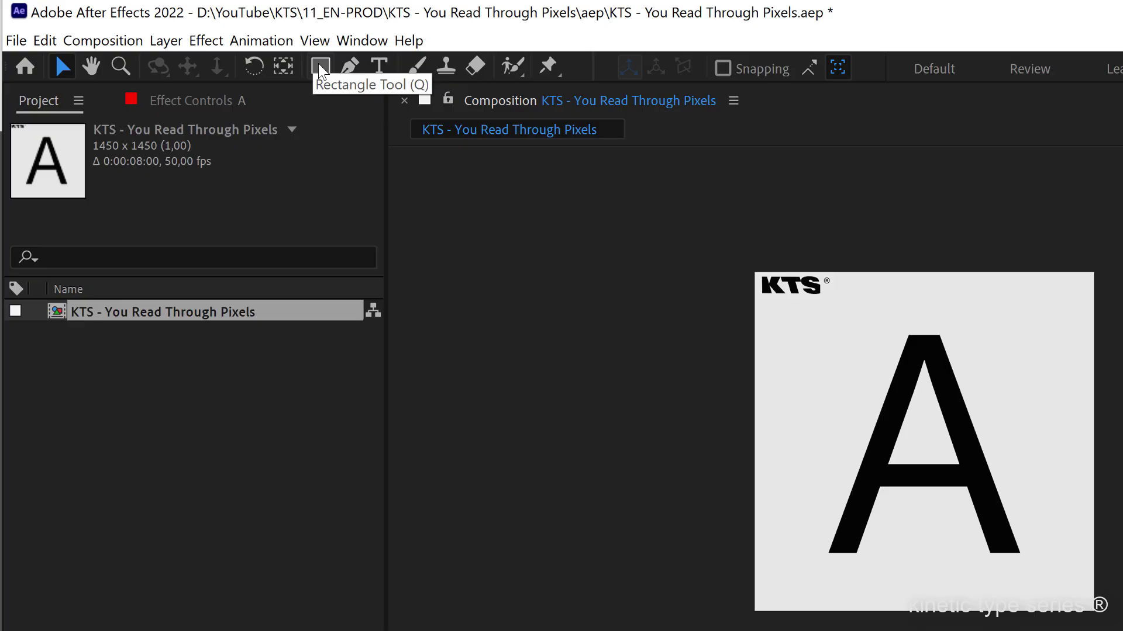
pyautogui.doubleClick(319, 65)
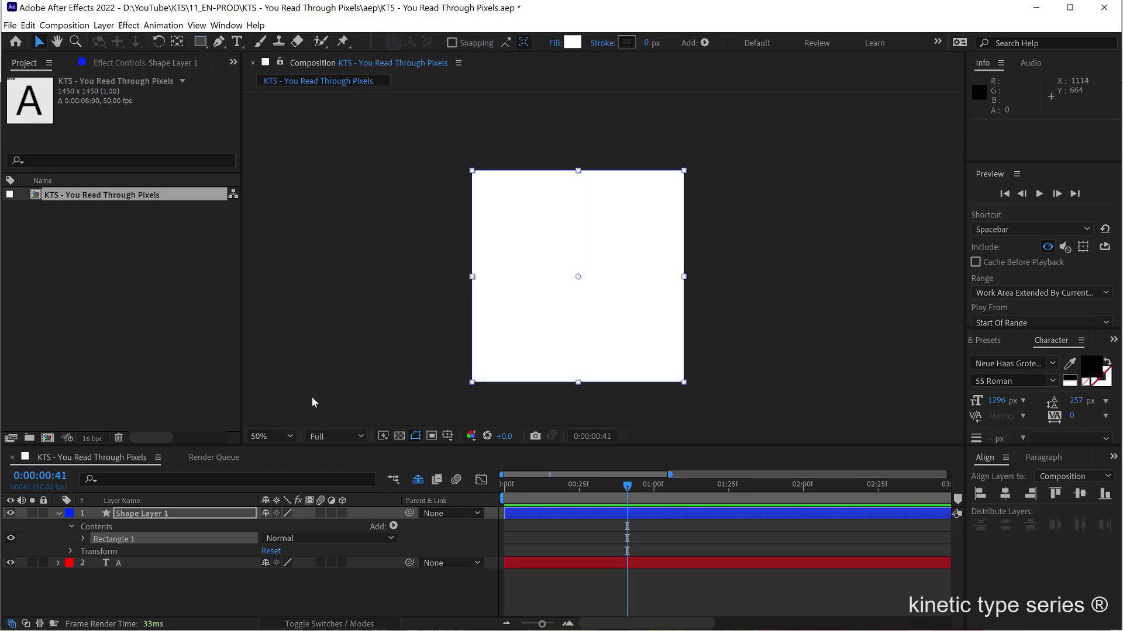
pyautogui.click(134, 517)
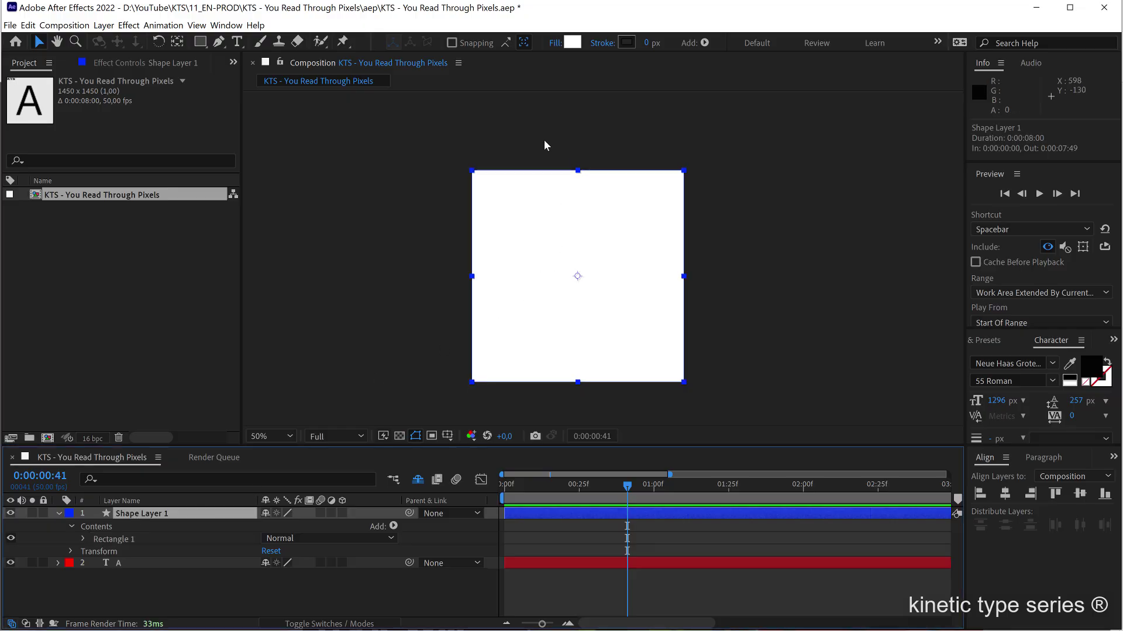
pyautogui.press('h')
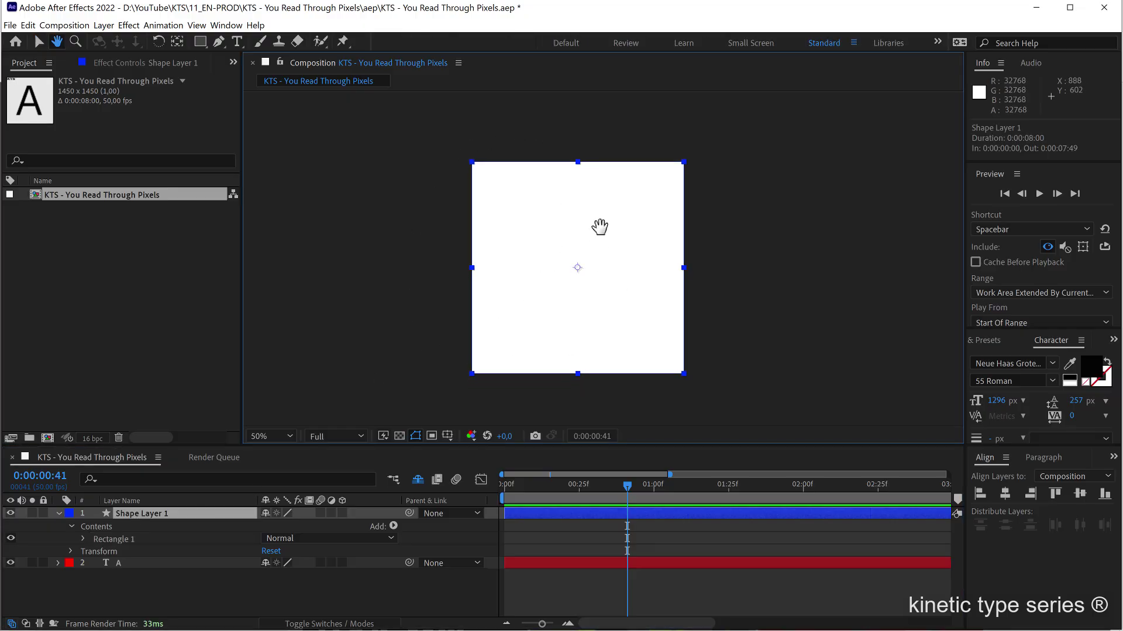
pyautogui.moveTo(600, 226); pyautogui.dragTo(598, 194)
pyautogui.press('v')
pyautogui.hotkey('shift', '/')
# Rename the shape layer 'bgd' and move it below the A text layer
pyautogui.click(153, 513)
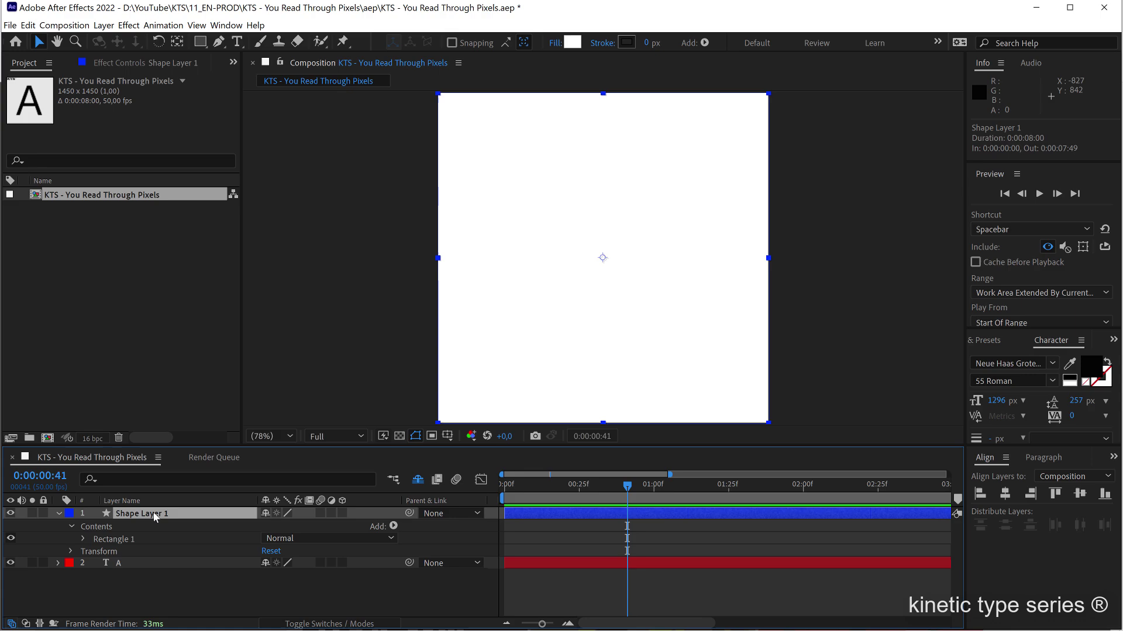
pyautogui.press('Return')
pyautogui.write('bgd')
pyautogui.press('Return')
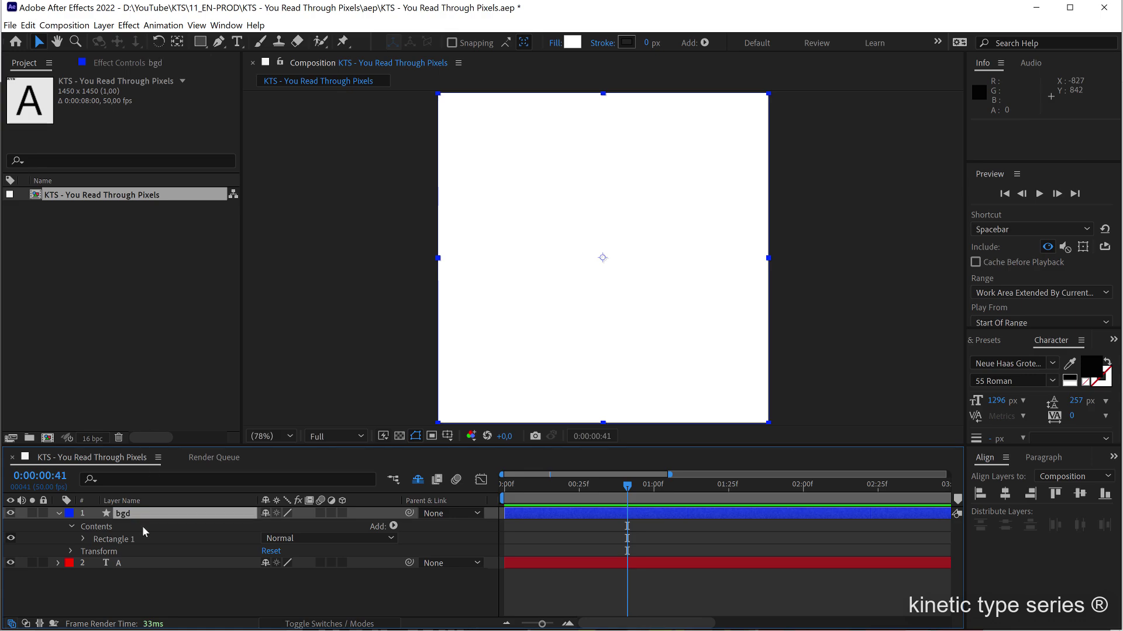
pyautogui.moveTo(125, 519); pyautogui.dragTo(123, 576)
pyautogui.click(123, 576)
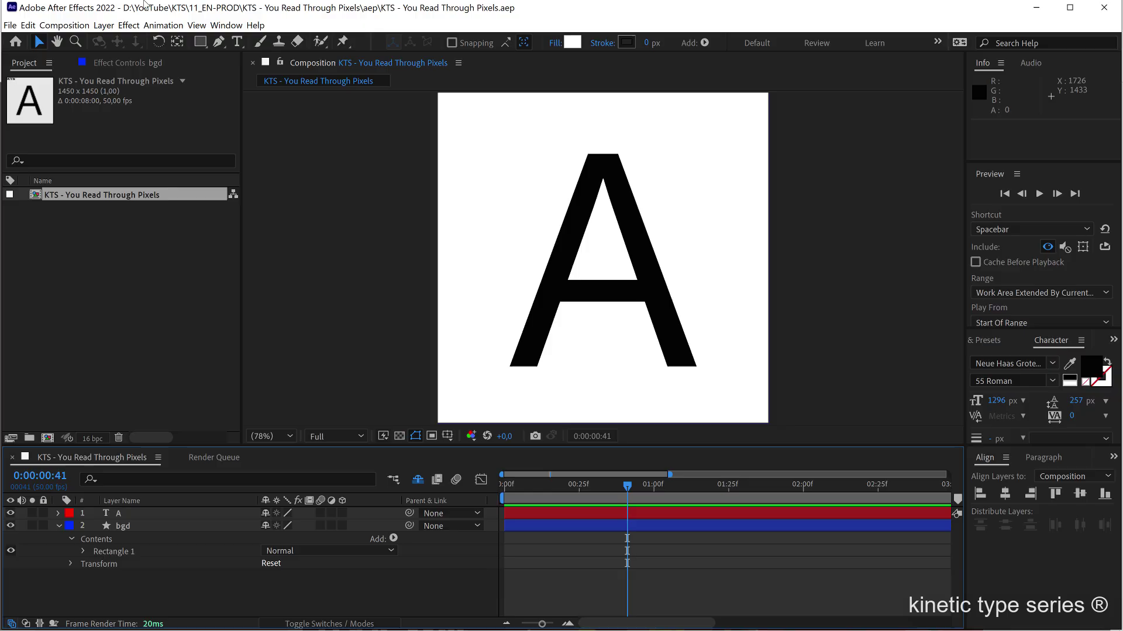
# Add a new adjustment layer from the Layer > New menu and rename it 'FXs'
pyautogui.click(103, 25)
pyautogui.moveTo(117, 40)
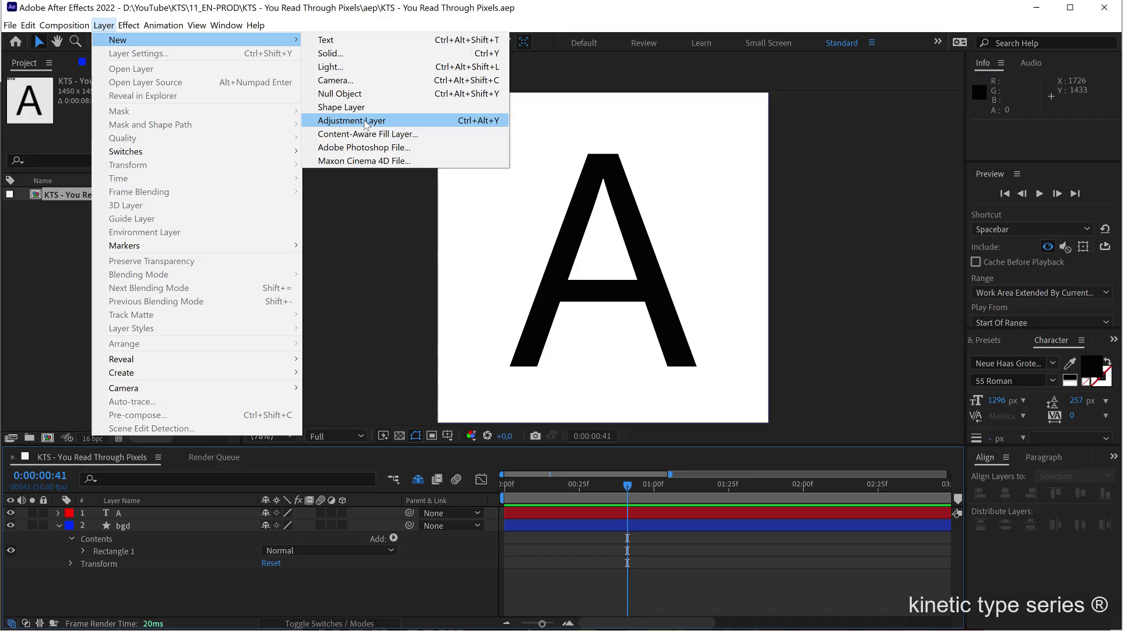
pyautogui.click(366, 123)
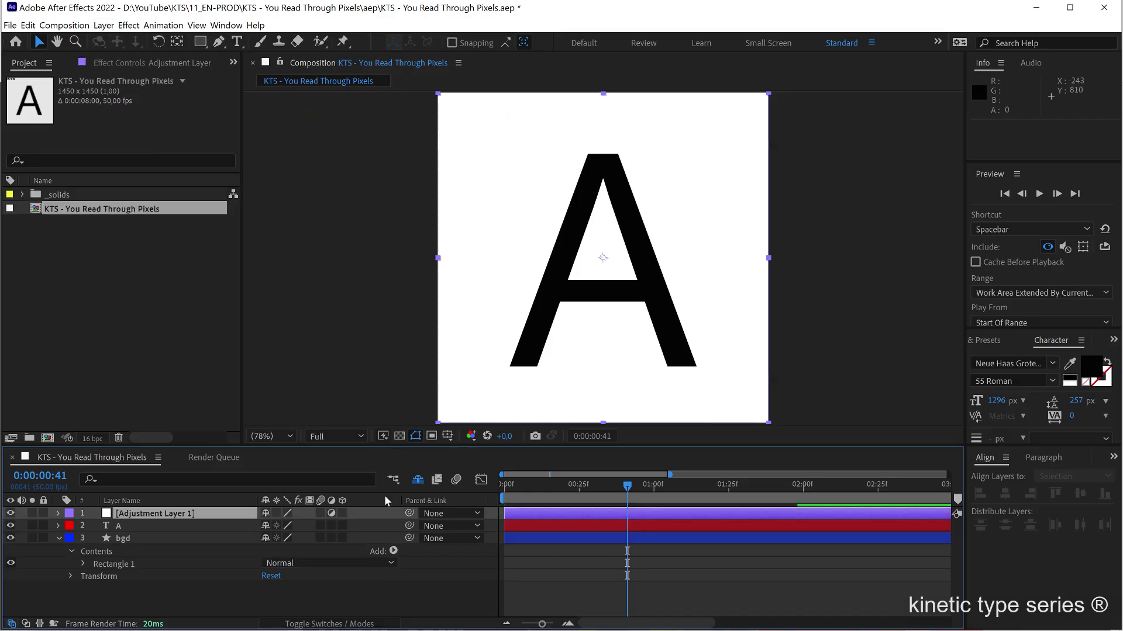
pyautogui.click(181, 515)
pyautogui.press('Return')
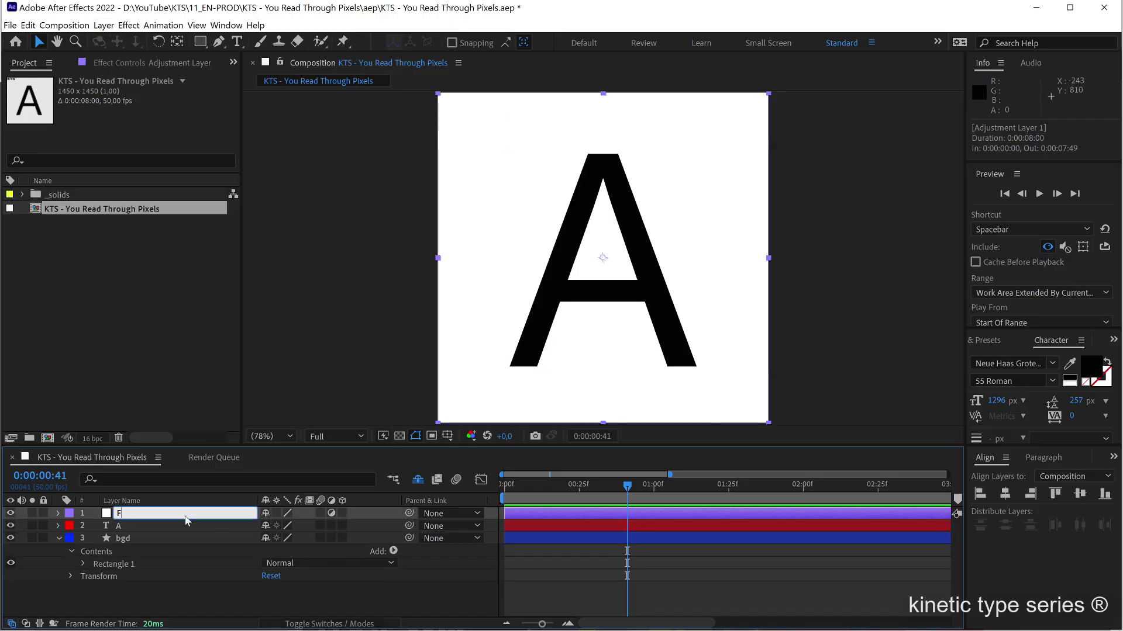
pyautogui.write('FXs')
pyautogui.press('Return')
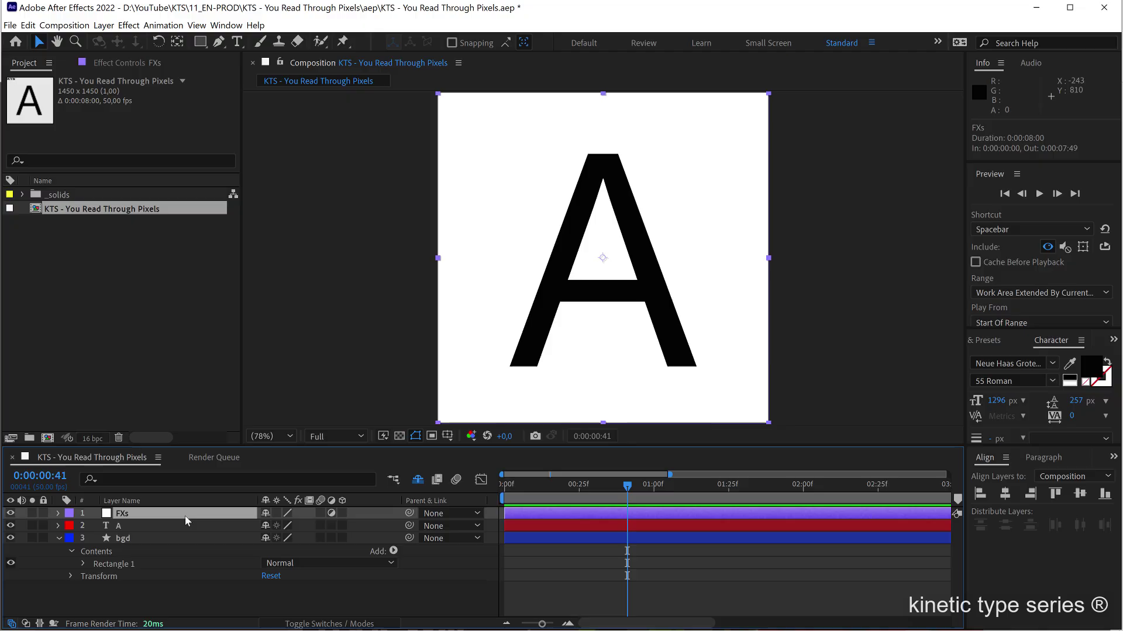
# Apply Fast Box Blur from Effects & Presets to FXs with Blur Radius 80
pyautogui.click(226, 26)
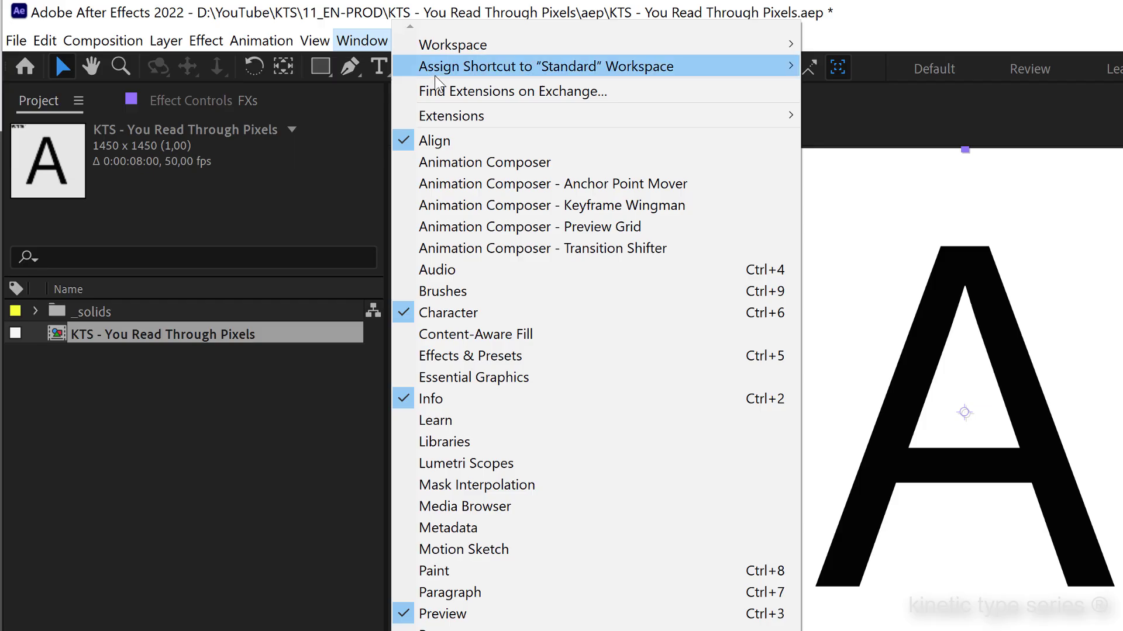
pyautogui.click(440, 361)
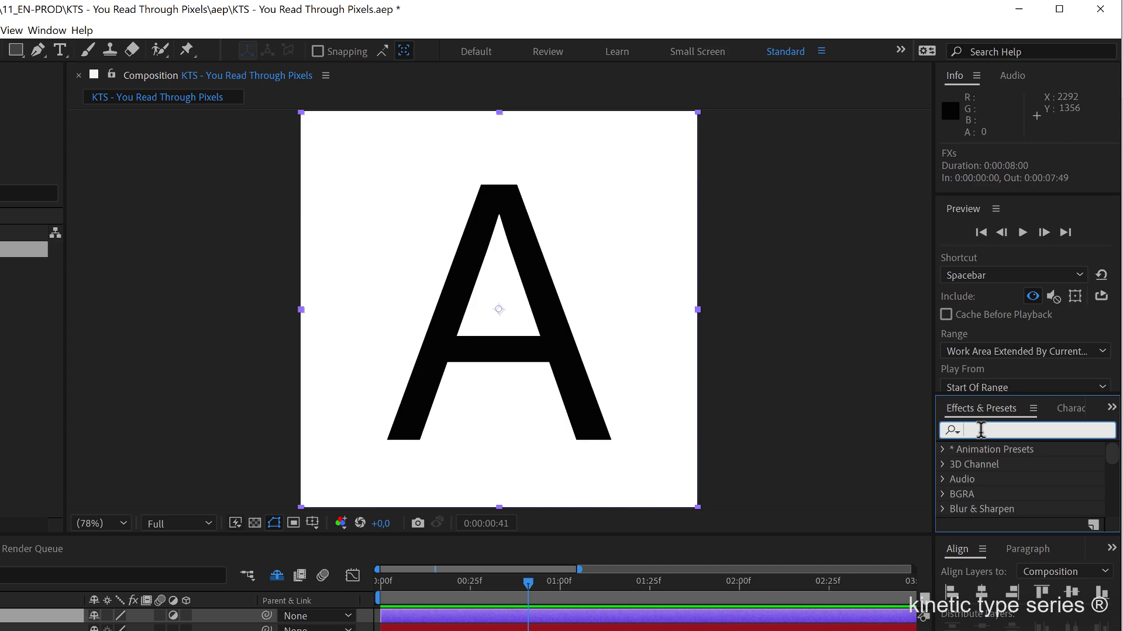
pyautogui.write('fas')
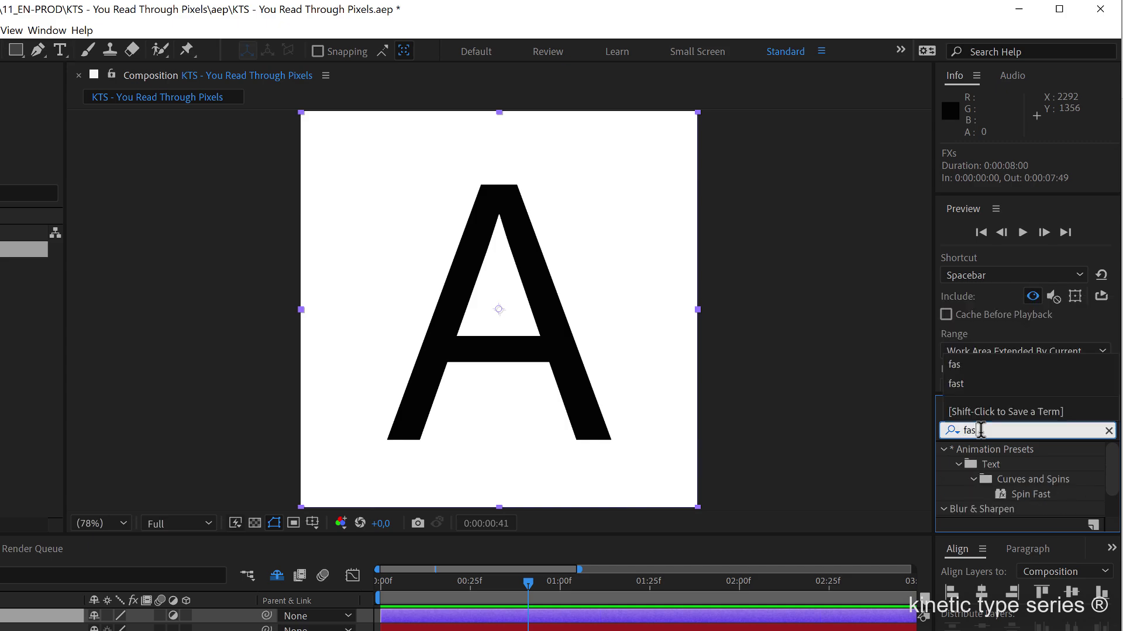
pyautogui.write('t')
pyautogui.click(1030, 480)
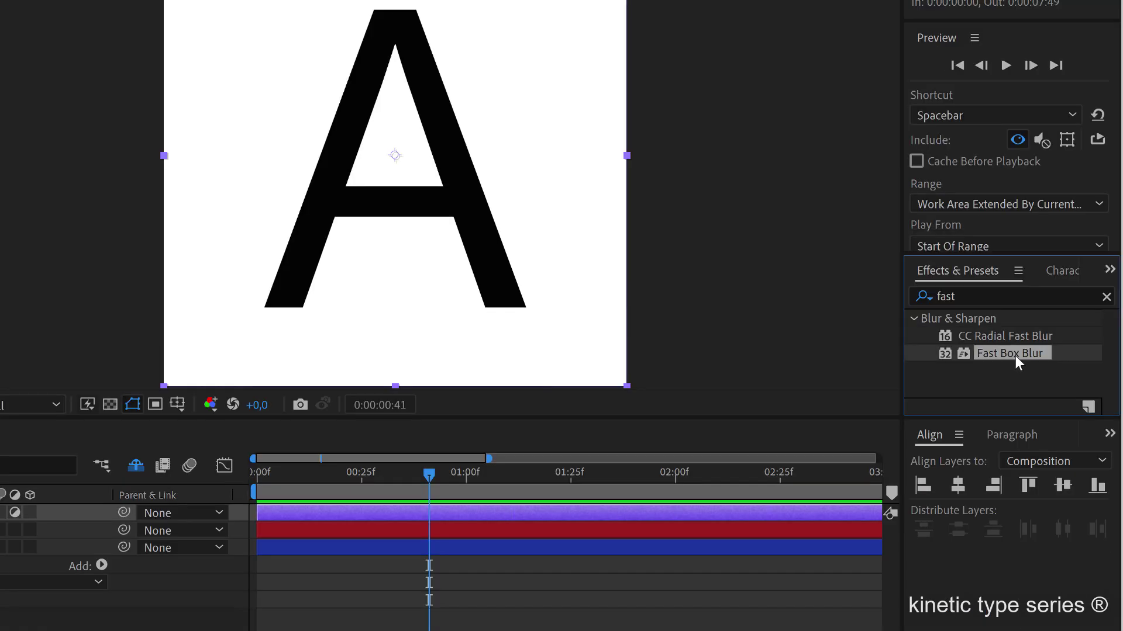
pyautogui.moveTo(1015, 356); pyautogui.dragTo(641, 518)
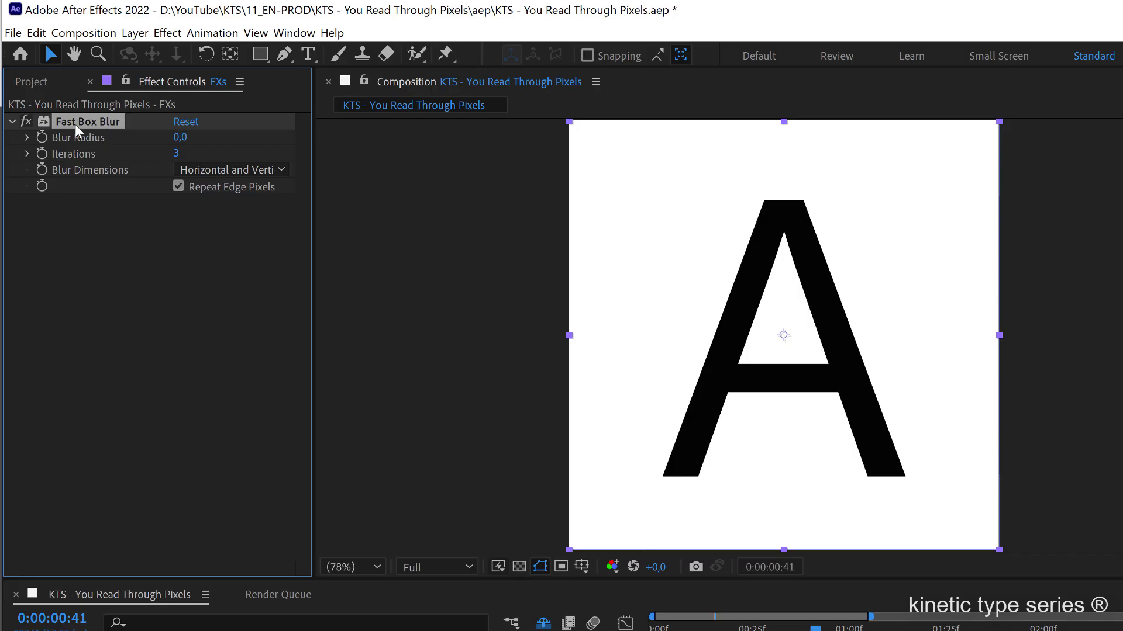
pyautogui.moveTo(179, 138); pyautogui.dragTo(201, 139)
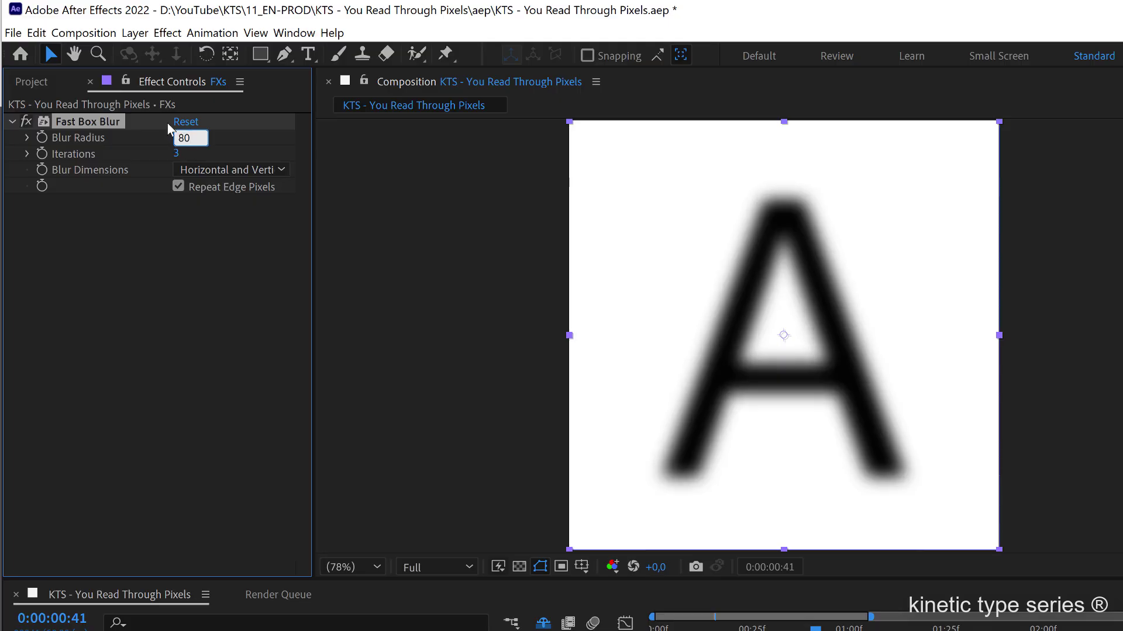
pyautogui.press('Return')
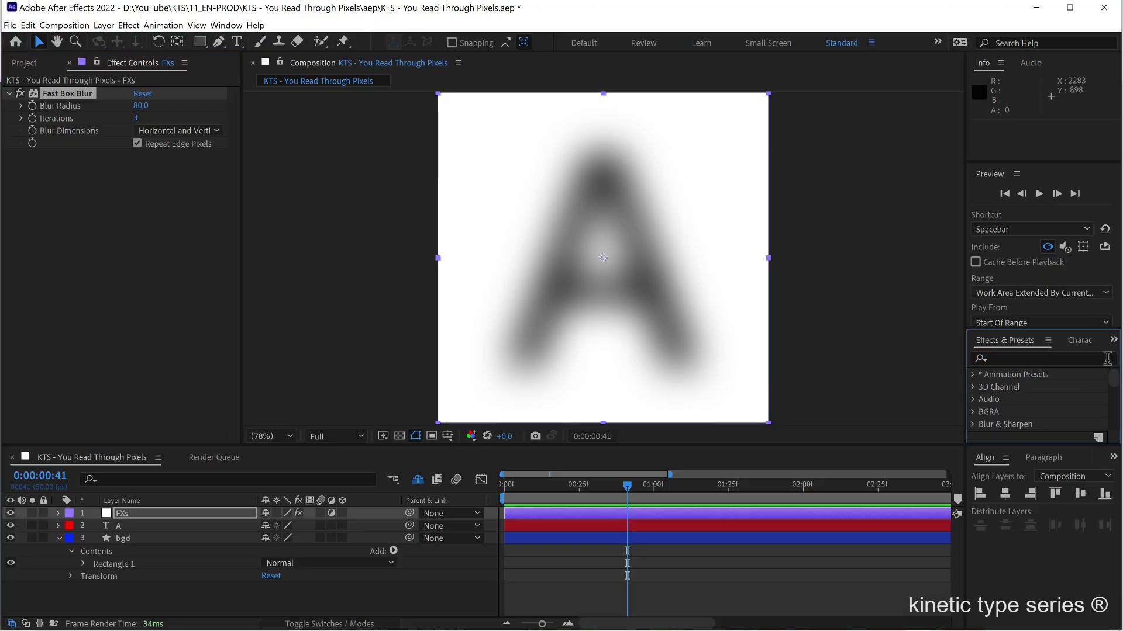
# Search 'poster' and apply the Stylize > Posterize effect to the FXs layer
pyautogui.click(1110, 359)
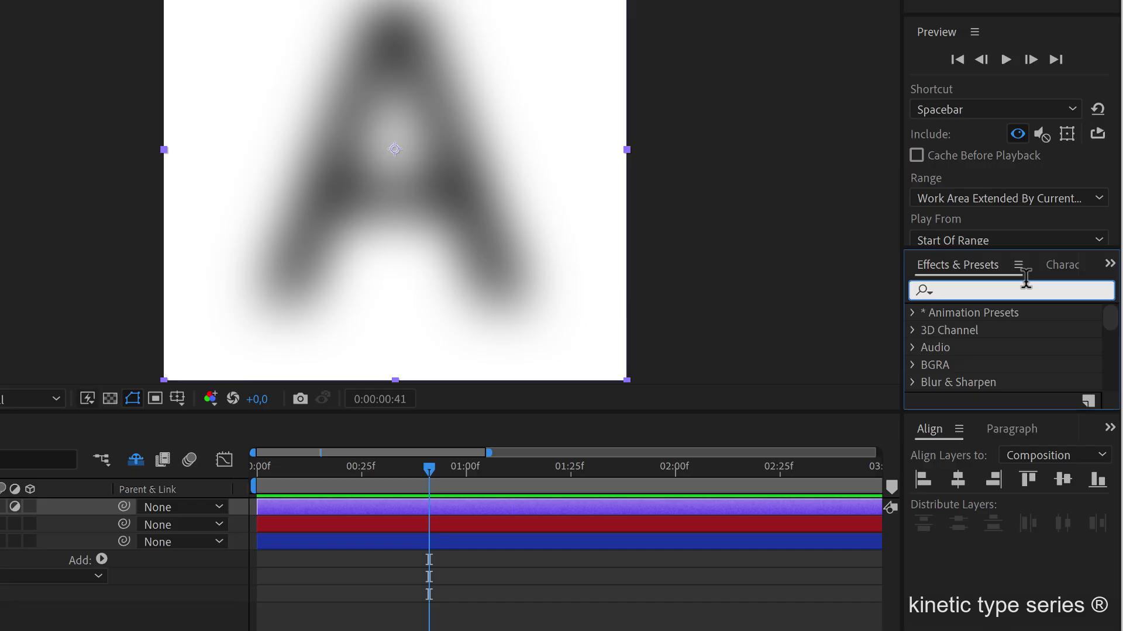
pyautogui.write('poster')
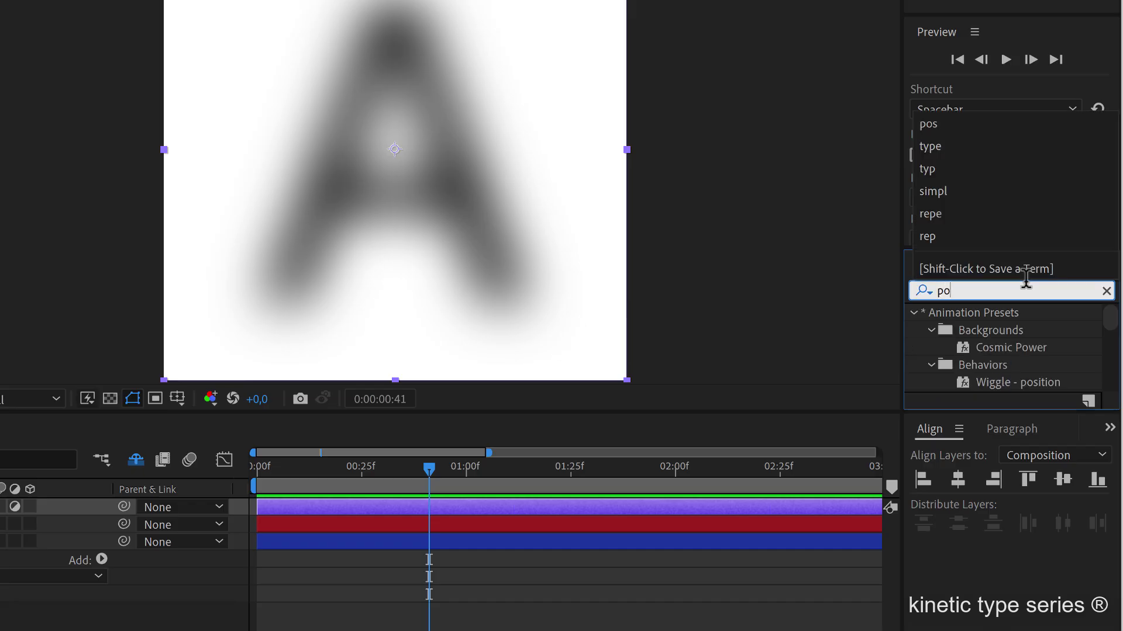
pyautogui.click(1002, 329)
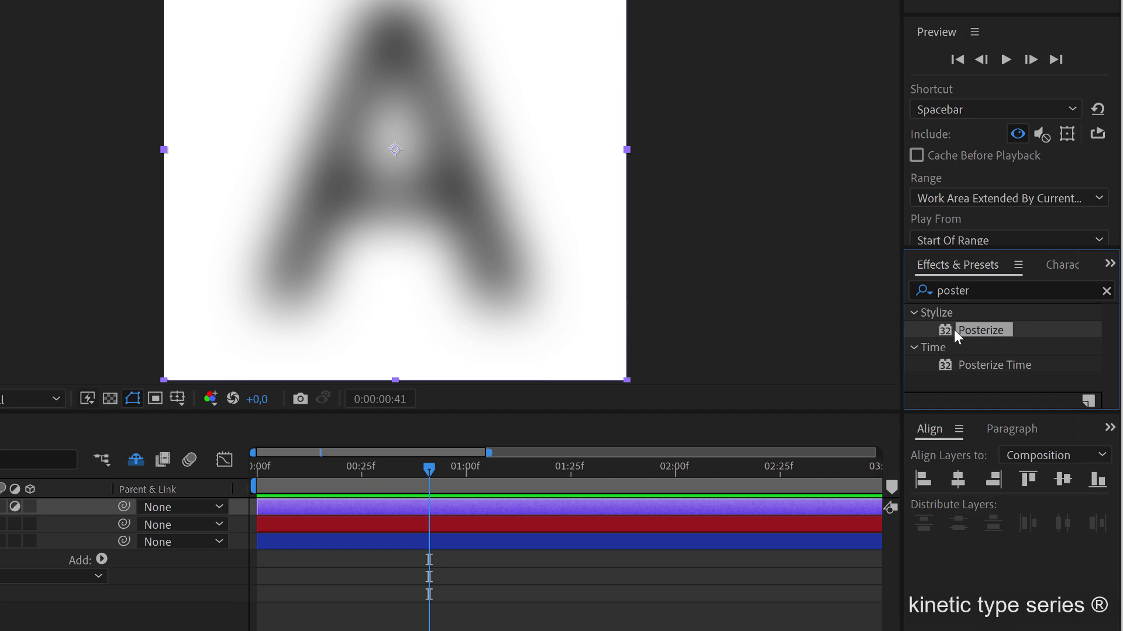
pyautogui.moveTo(948, 331); pyautogui.dragTo(519, 515)
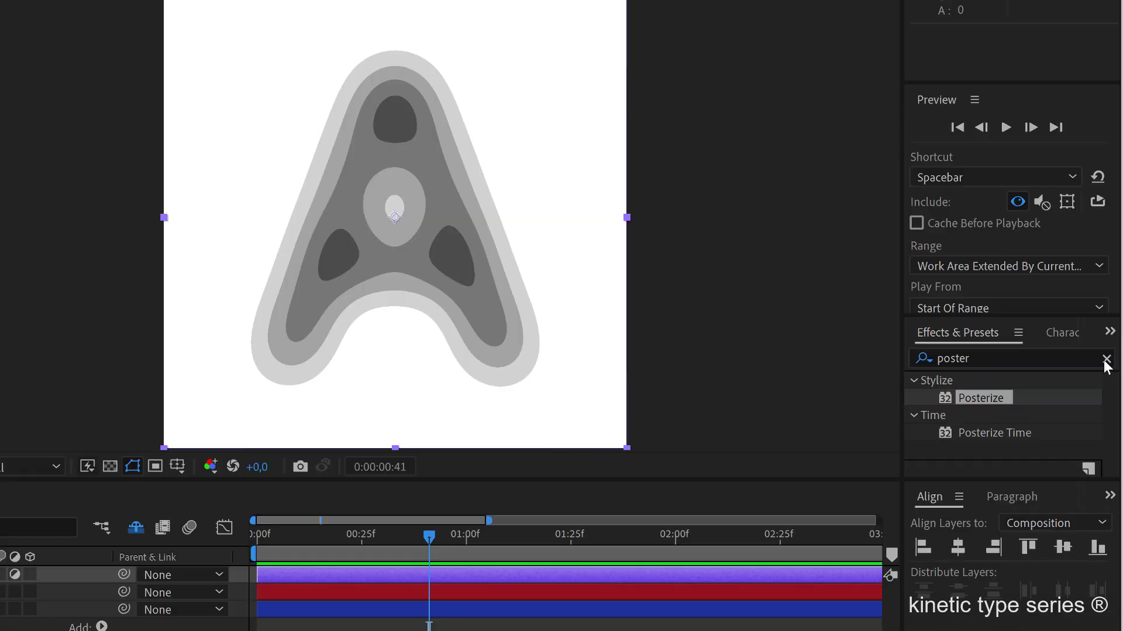
pyautogui.click(1107, 359)
# Search 'fin' and apply Find Edges to the FXs layer
pyautogui.click(1022, 353)
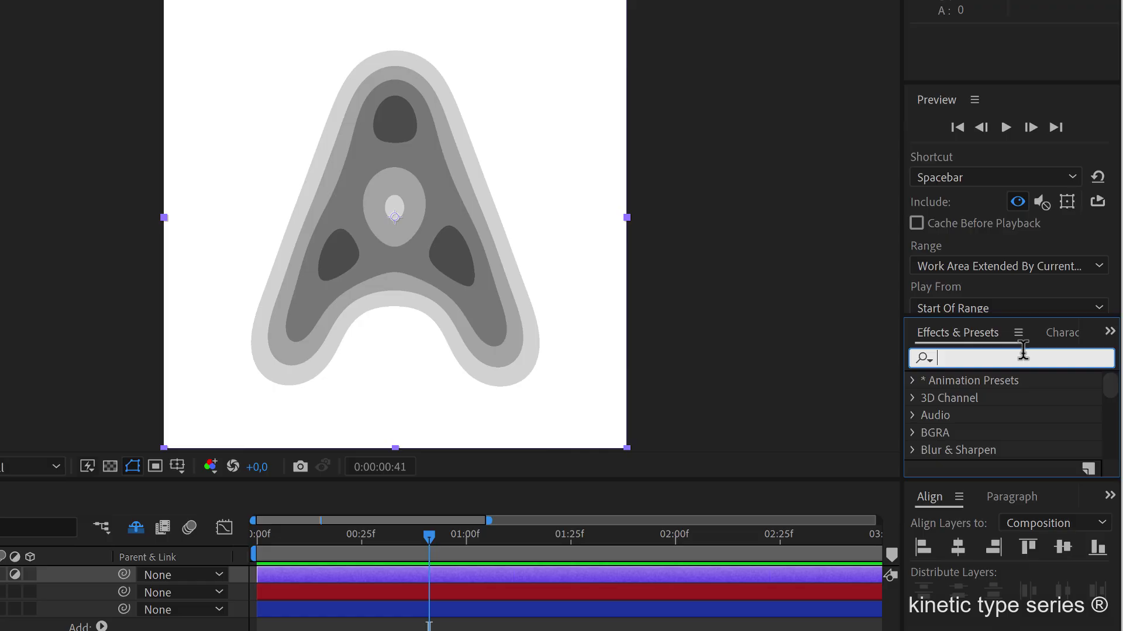
pyautogui.write('fin')
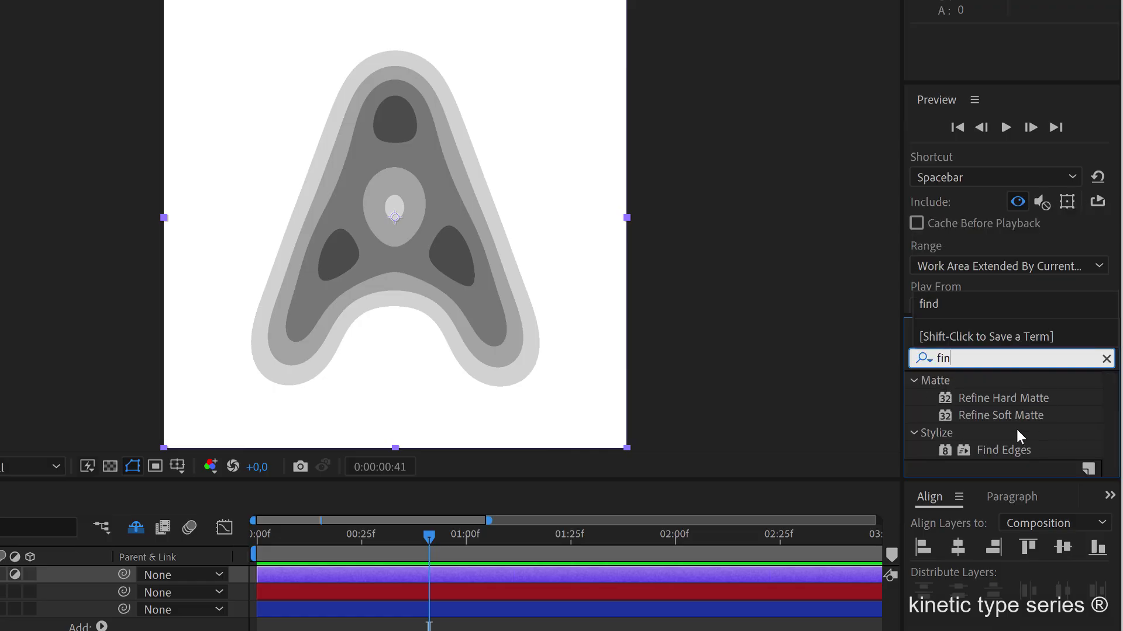
pyautogui.moveTo(1004, 450); pyautogui.dragTo(459, 576)
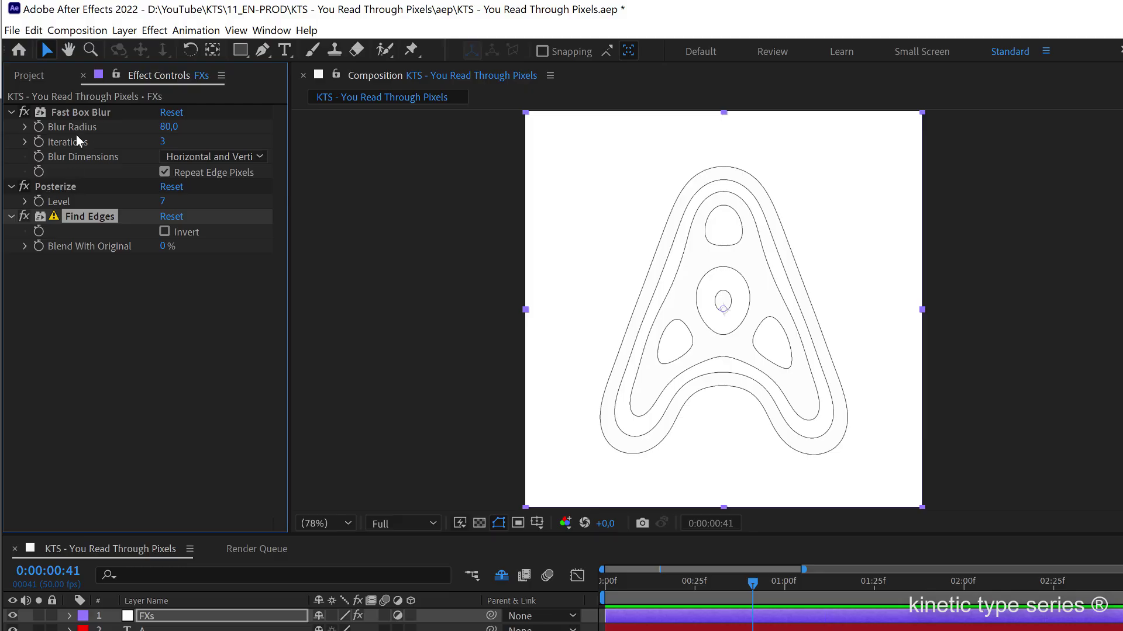
# Set the Posterize Level to 3
pyautogui.click(163, 202)
pyautogui.write('3')
pyautogui.press('Return')
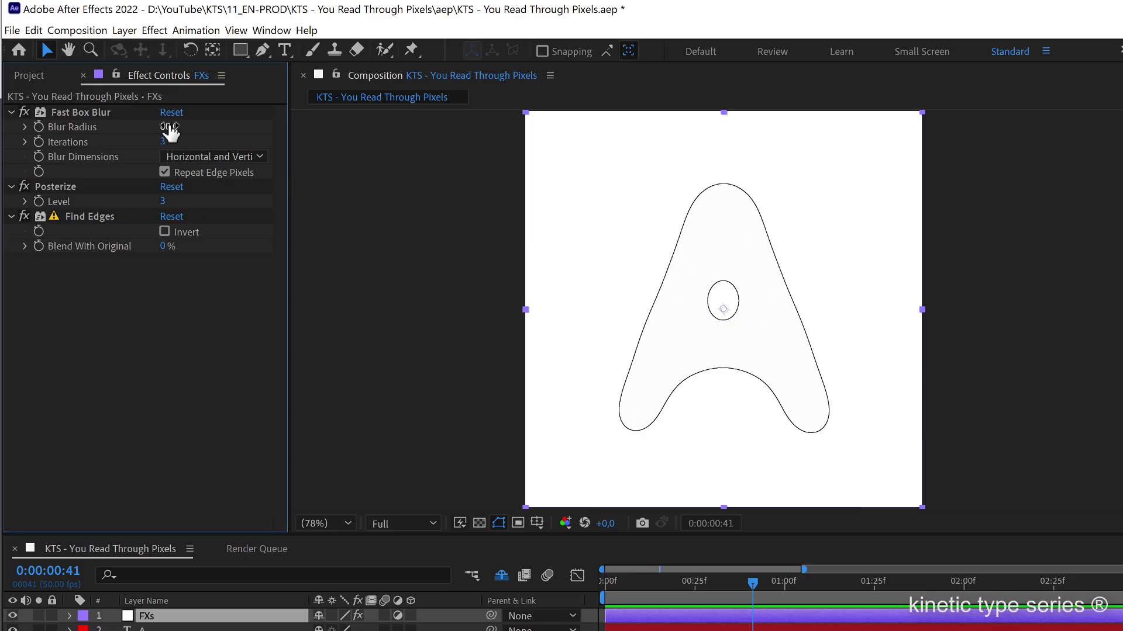
# Change the Fast Box Blur radius to 50
pyautogui.moveTo(169, 127); pyautogui.dragTo(112, 109)
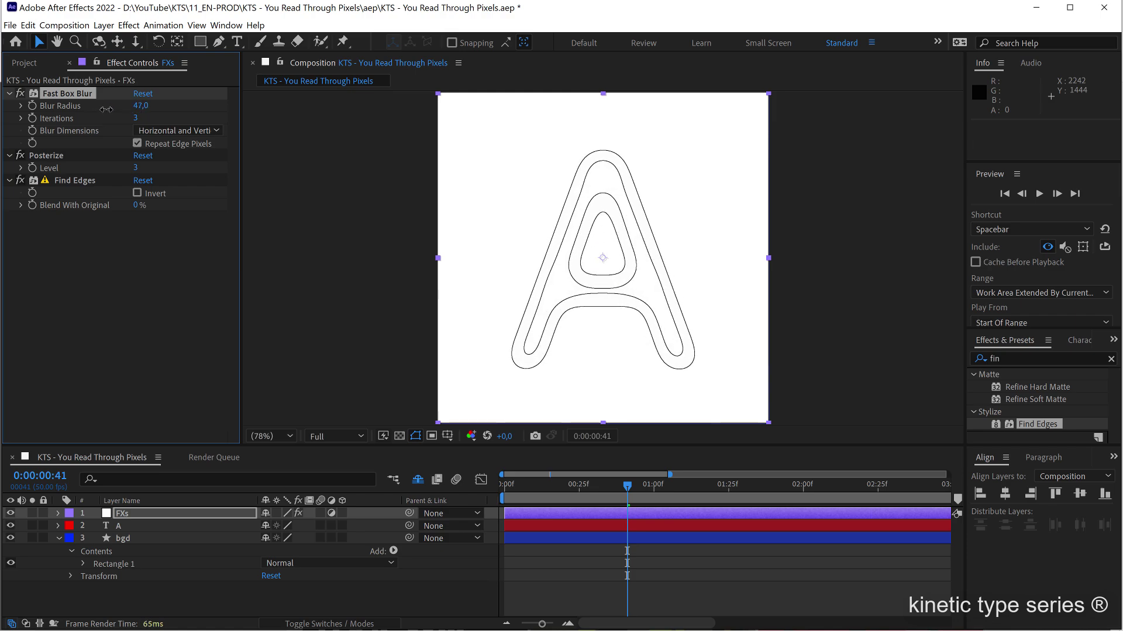
pyautogui.click(140, 106)
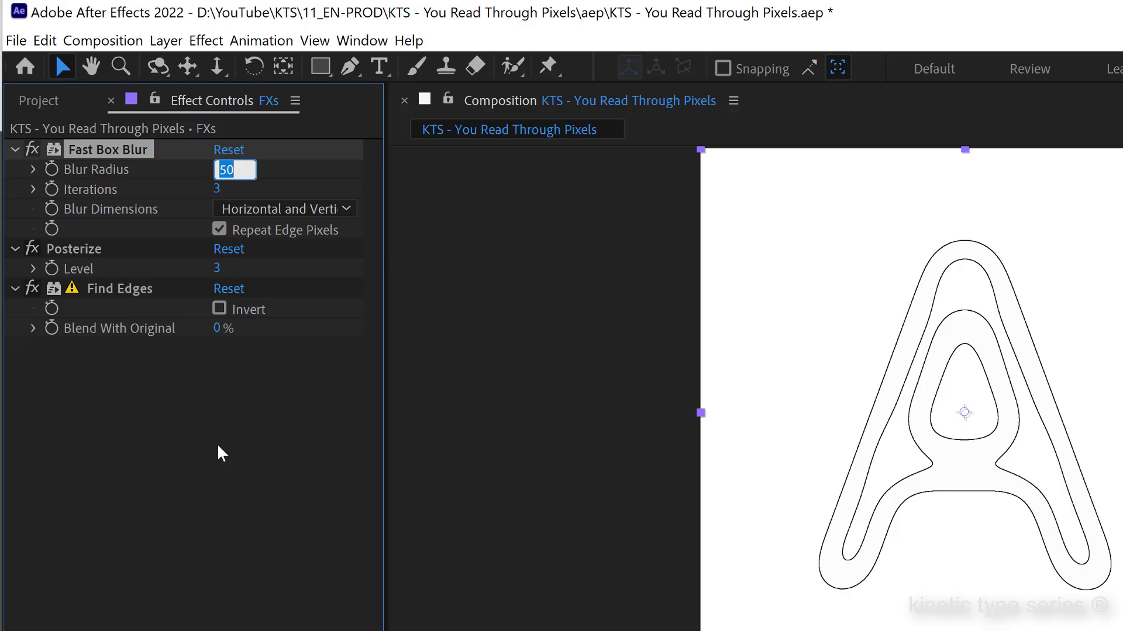
pyautogui.click(83, 421)
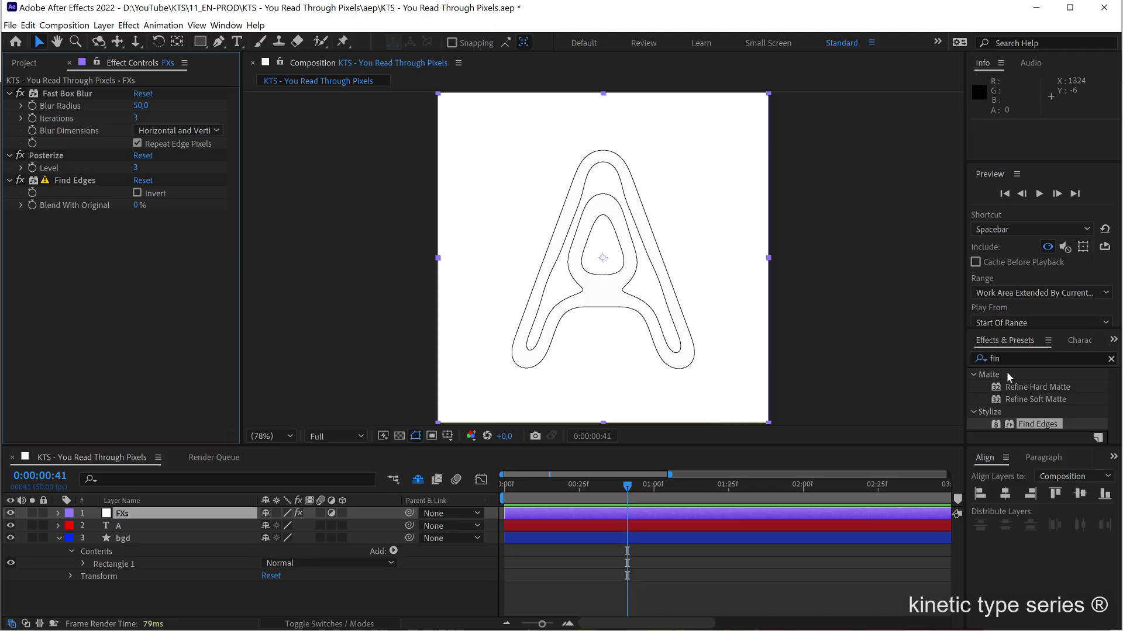
# Search 'extr' and apply the Keying > Extract effect to the FXs layer
pyautogui.click(1111, 359)
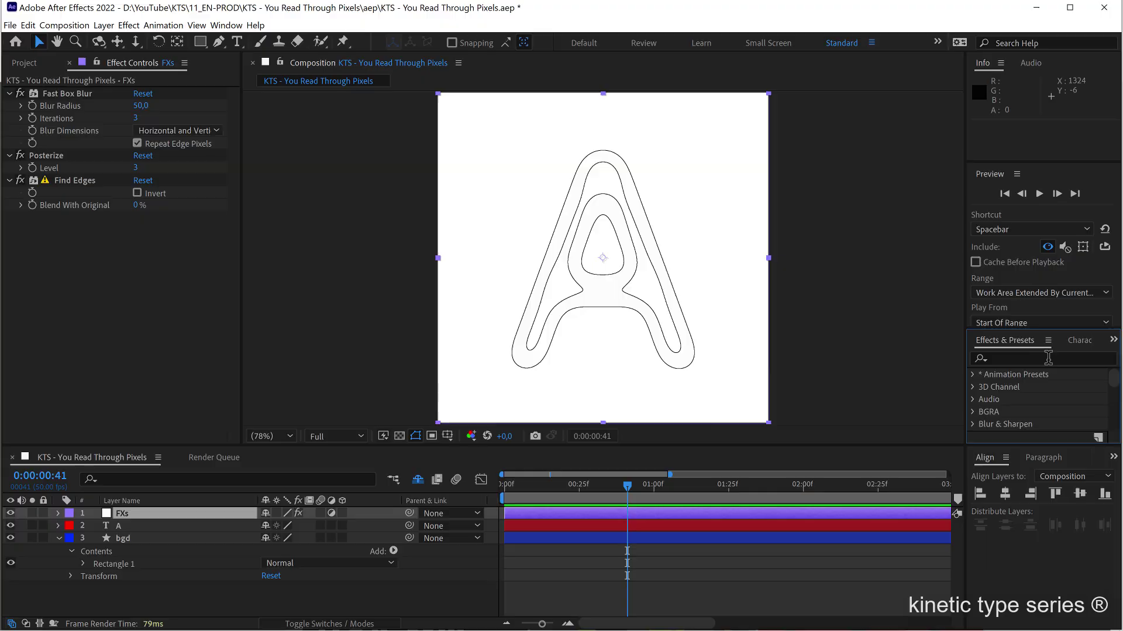
pyautogui.click(1047, 358)
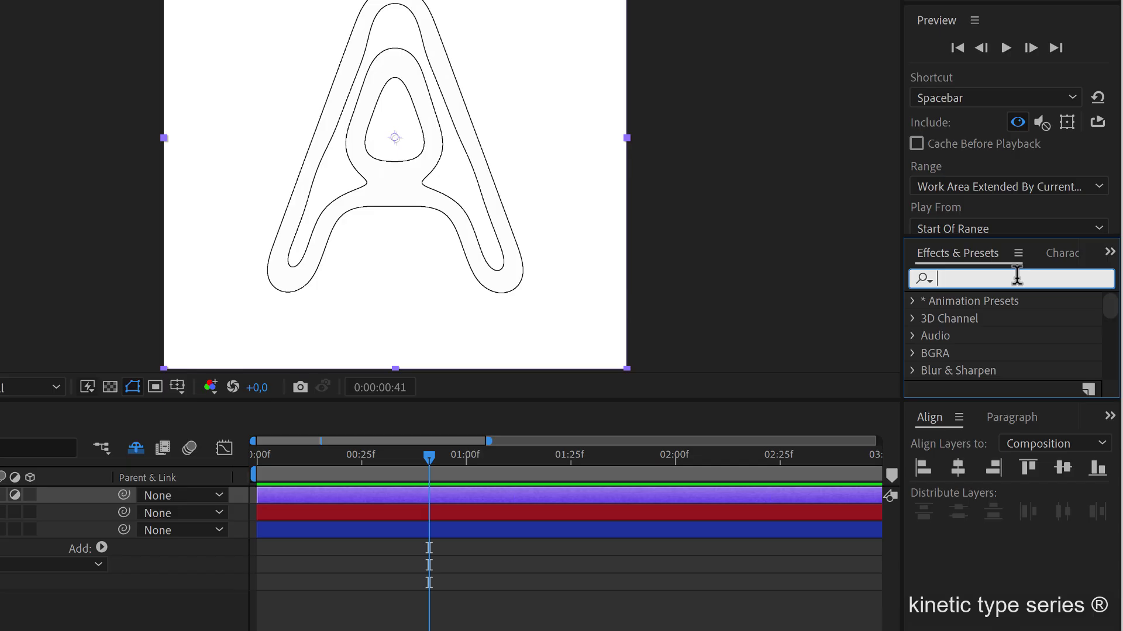
pyautogui.write('e')
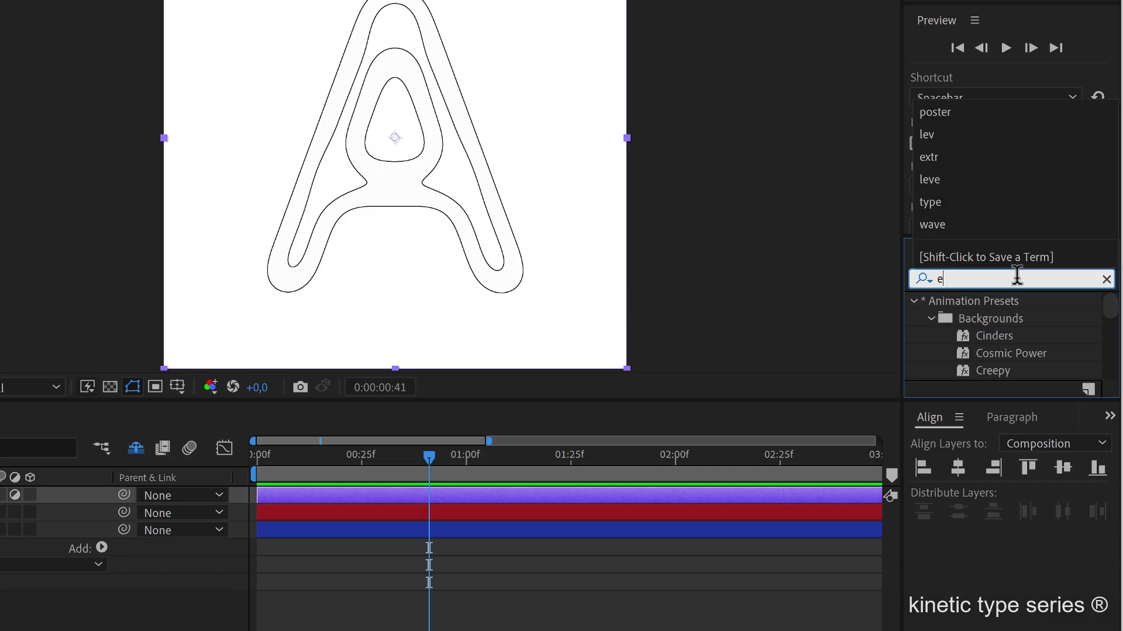
pyautogui.write('xtr')
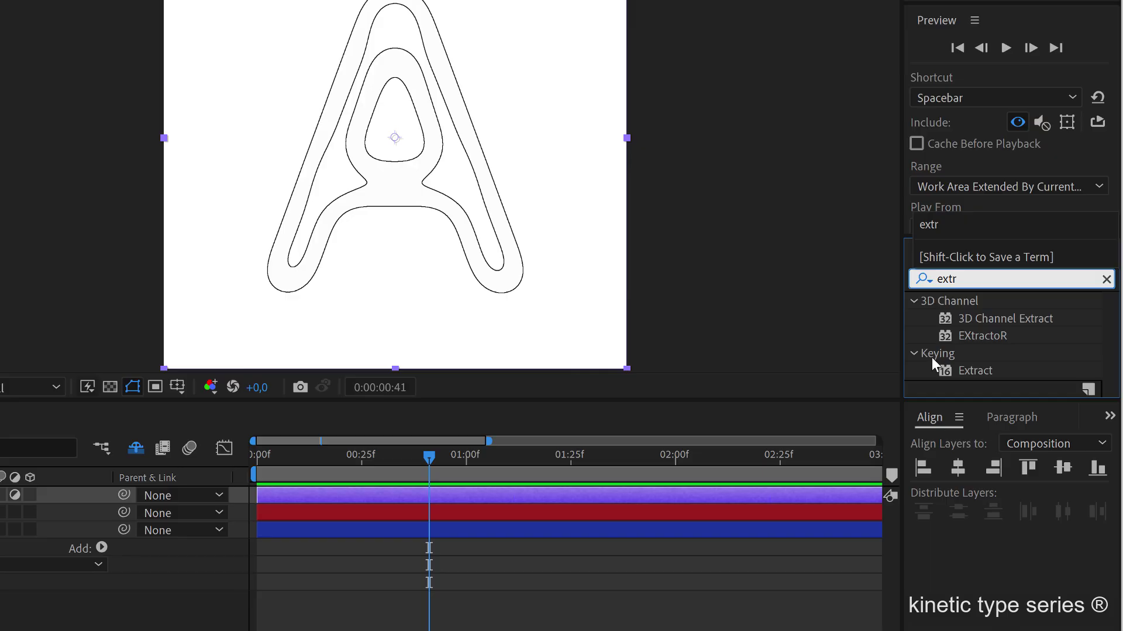
pyautogui.click(971, 372)
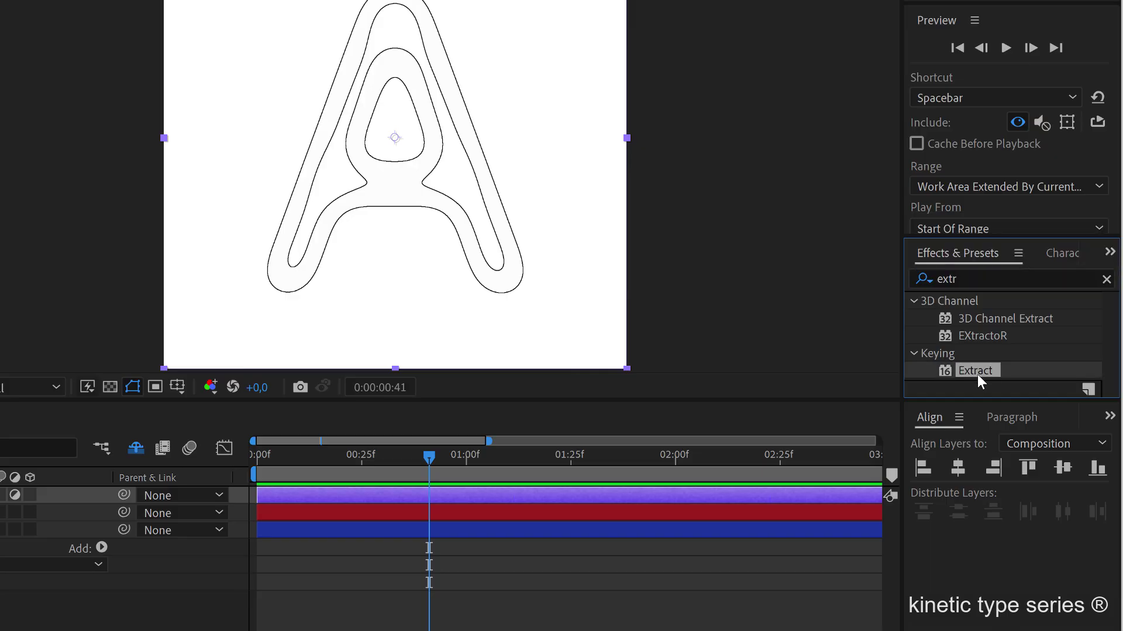
pyautogui.moveTo(980, 371); pyautogui.dragTo(0, 470)
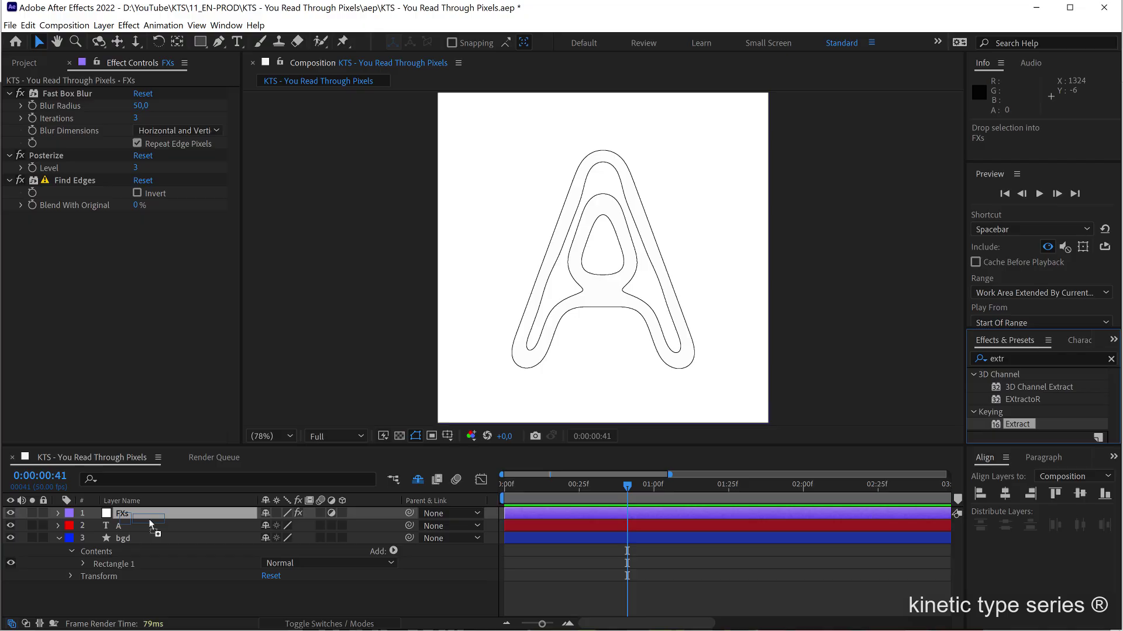
pyautogui.moveTo(151, 524); pyautogui.dragTo(151, 524)
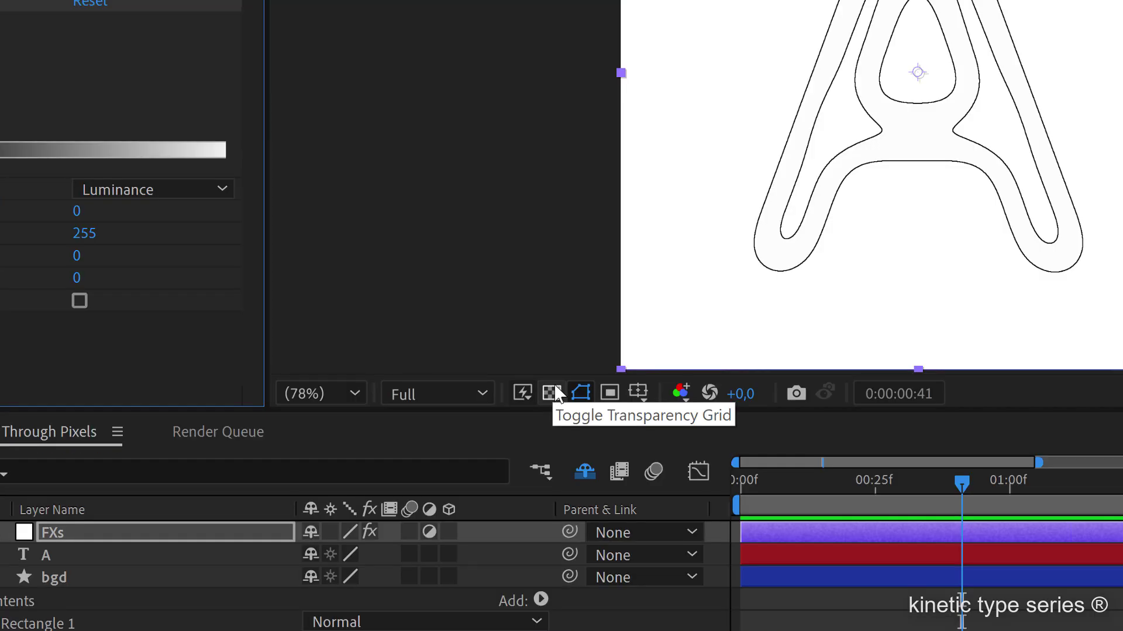
# Turn on the transparency grid and lower Extract's White Point to 233
pyautogui.click(552, 393)
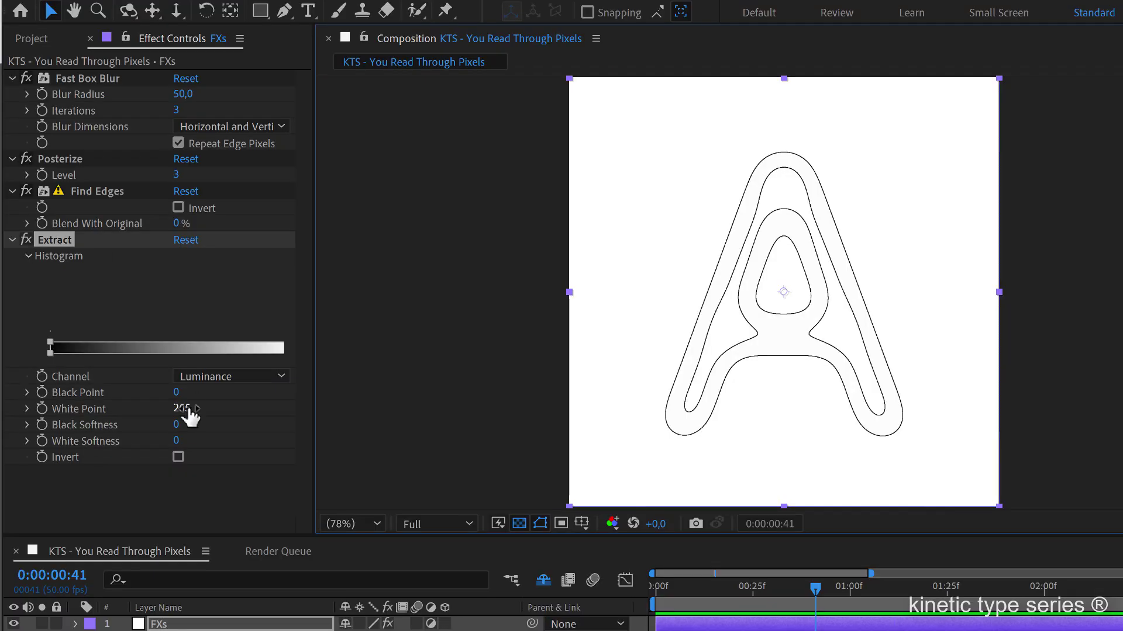
pyautogui.moveTo(190, 409); pyautogui.dragTo(169, 411)
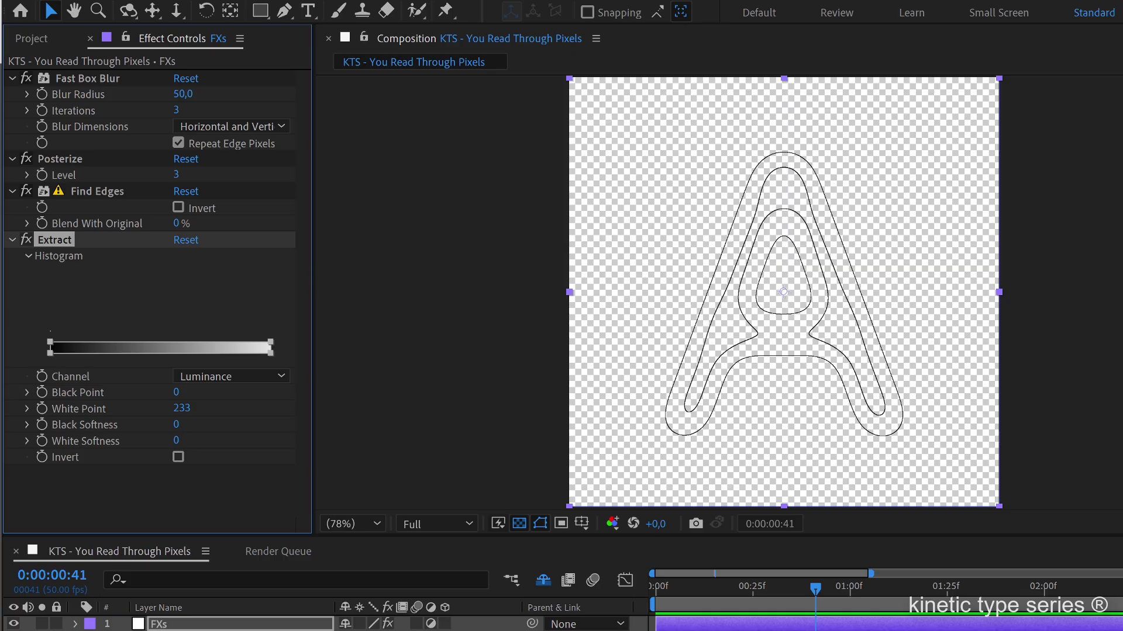
# Add another Fast Box Blur to FXs and set Fast Box Blur 2's radius to 4
pyautogui.write('fas')
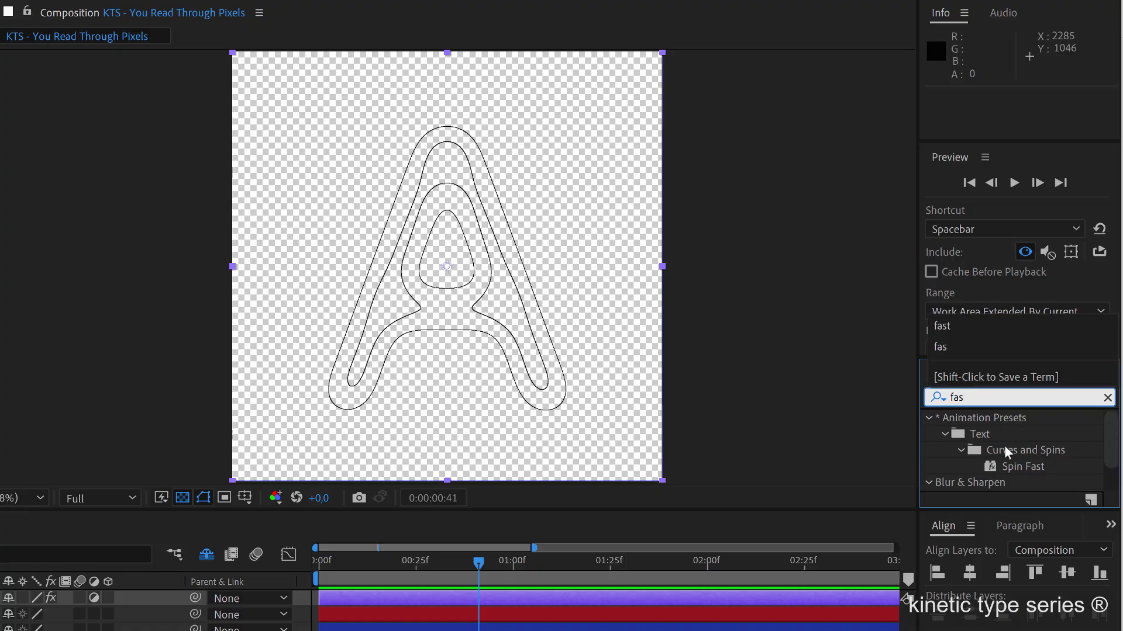
pyautogui.write('t')
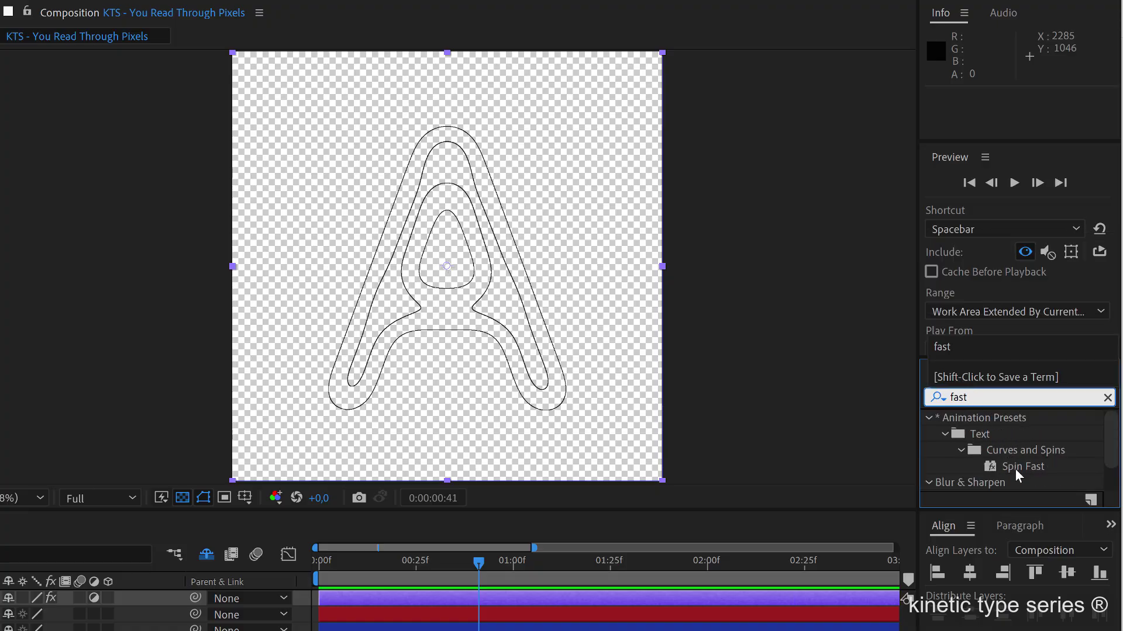
pyautogui.scroll(-1, 1014, 466)
pyautogui.moveTo(1017, 483); pyautogui.dragTo(0, 602)
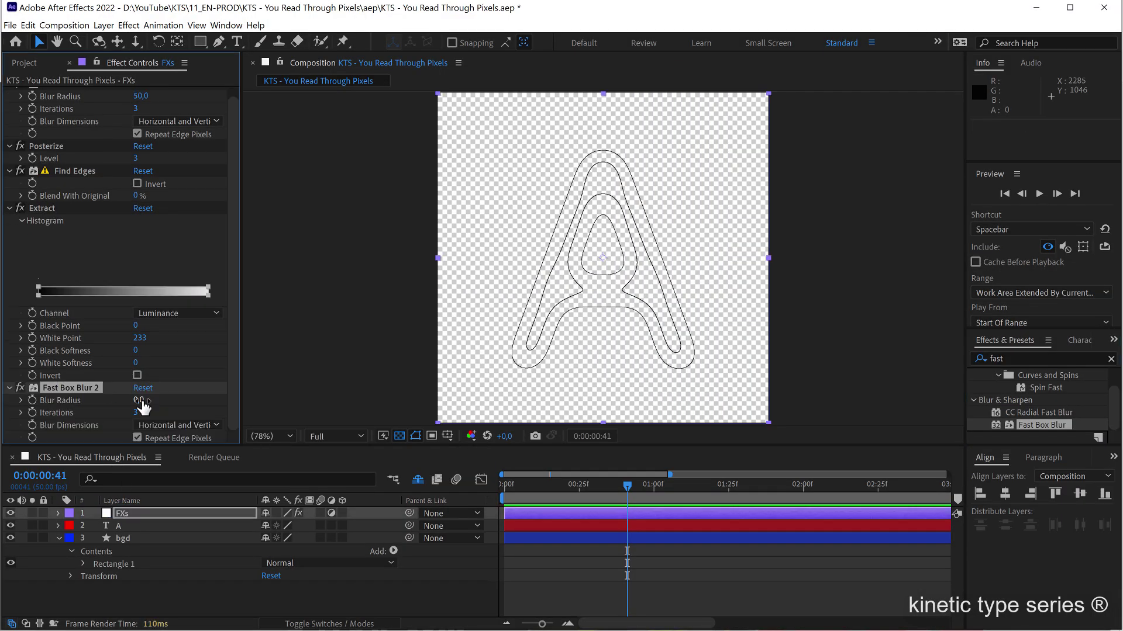
pyautogui.click(139, 401)
pyautogui.write('4')
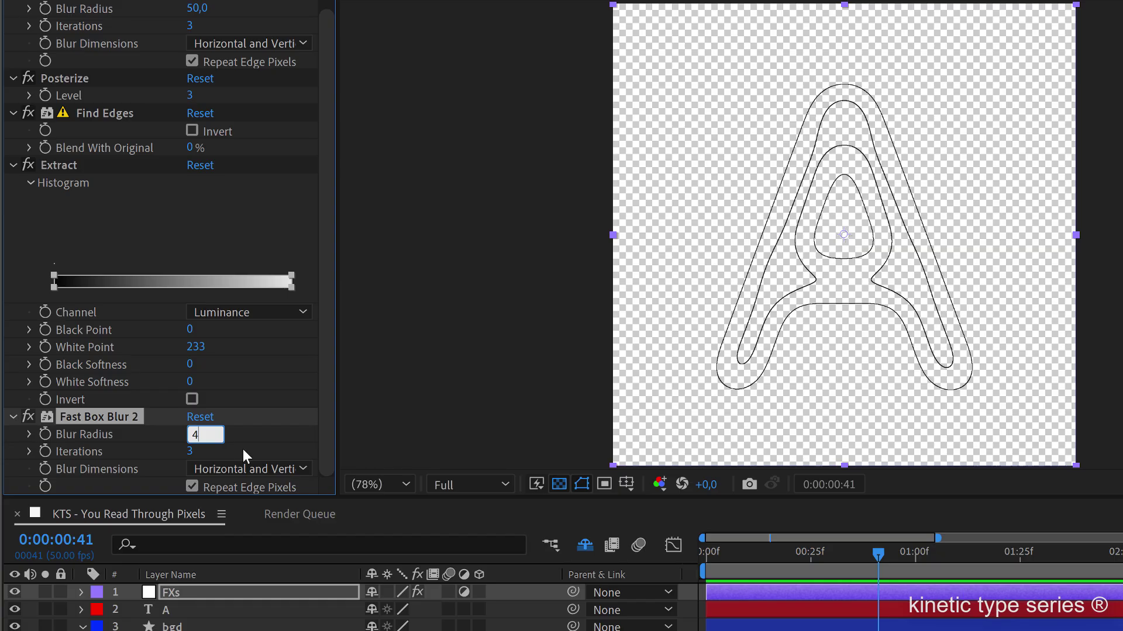
pyautogui.press('Return')
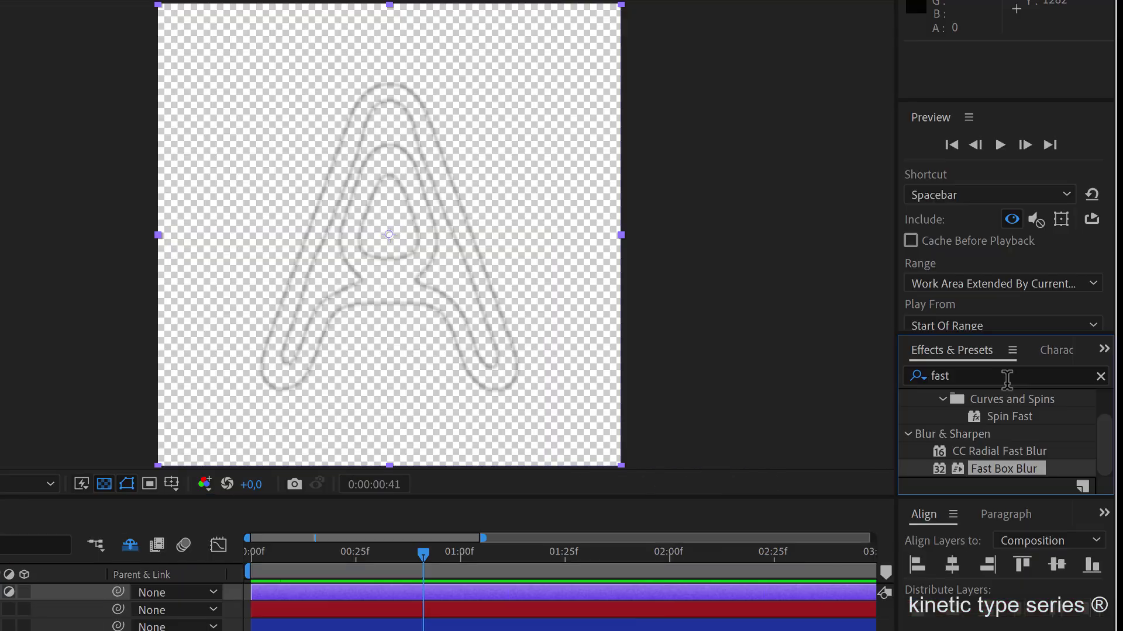
# Apply Levels to the FXs layer on the Alpha channel and pull the input triangles inward
pyautogui.click(1122, 374)
pyautogui.write('leve')
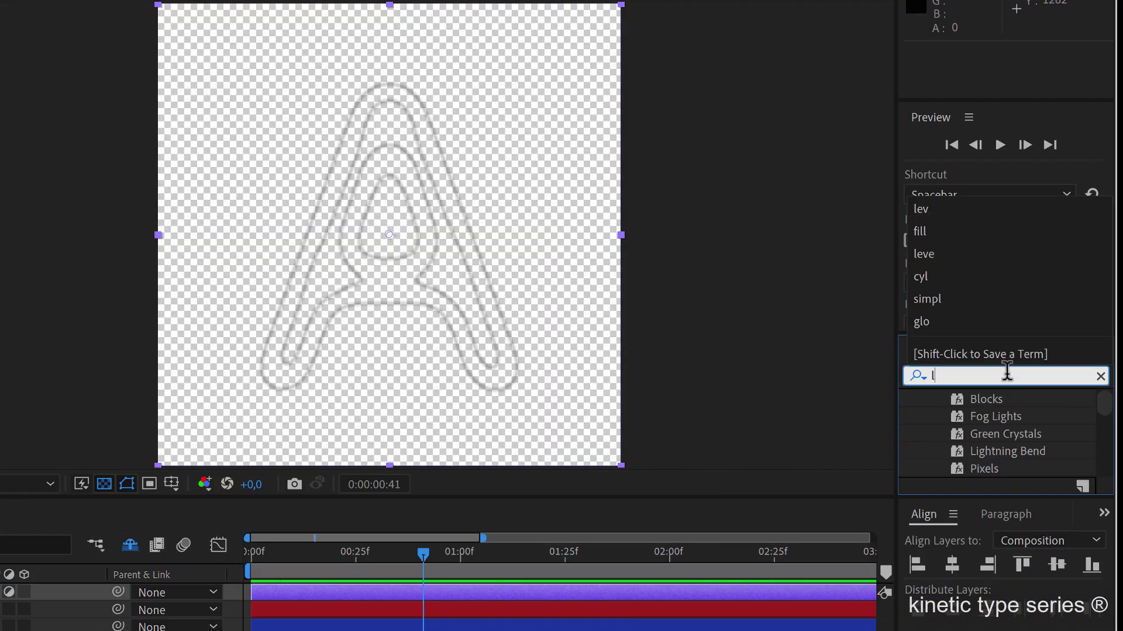
pyautogui.click(983, 470)
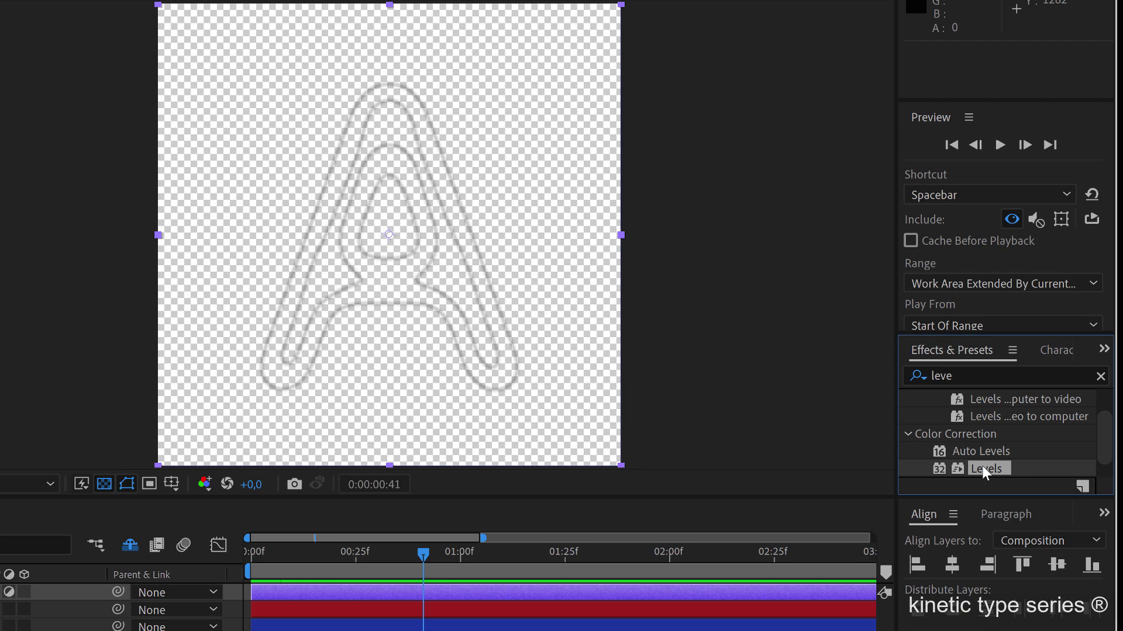
pyautogui.moveTo(981, 465); pyautogui.dragTo(126, 515)
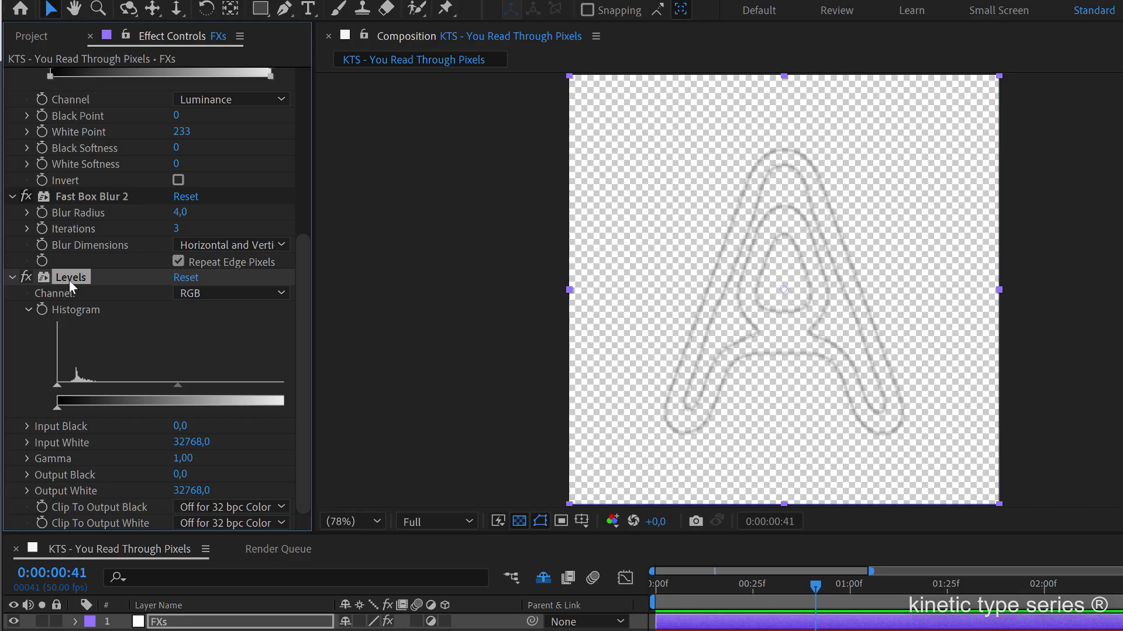
pyautogui.click(205, 295)
pyautogui.click(205, 381)
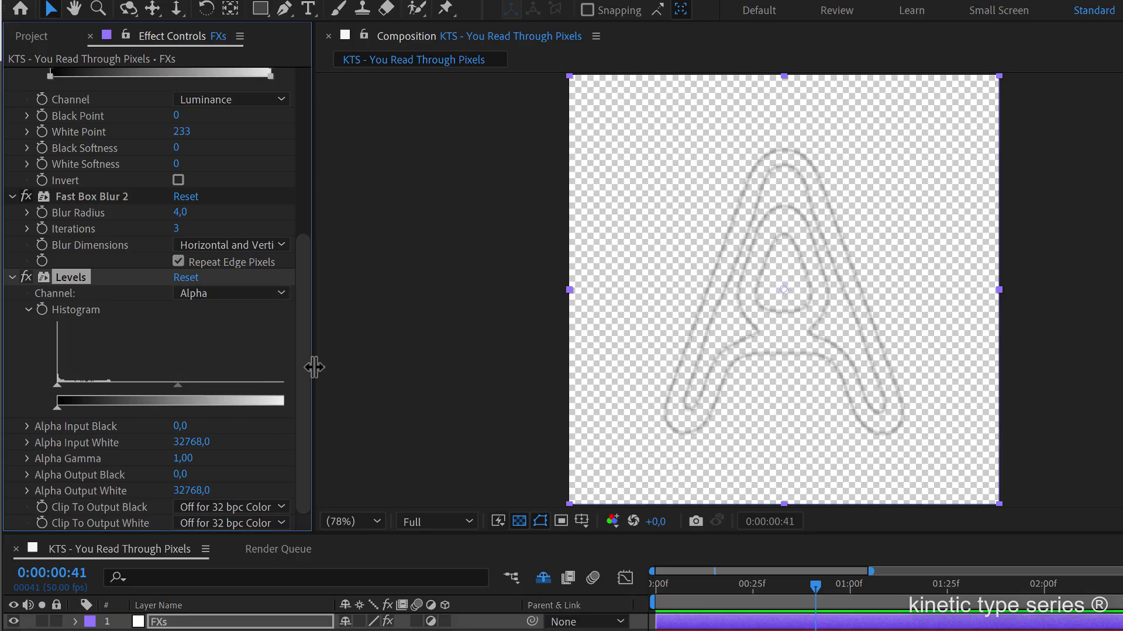
pyautogui.moveTo(313, 367); pyautogui.dragTo(367, 369)
pyautogui.moveTo(296, 386); pyautogui.dragTo(76, 385)
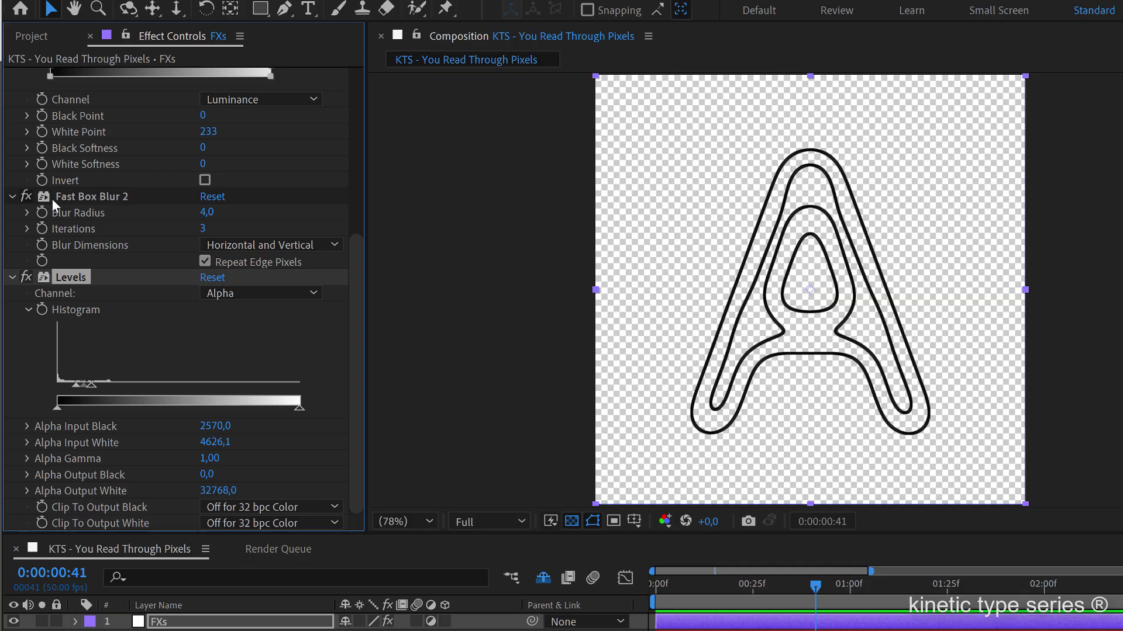
# Set Fast Box Blur 2's radius to 6 and fine-tune alpha input to 1927.5–3212.5
pyautogui.click(206, 212)
pyautogui.write('12')
pyautogui.press('Return')
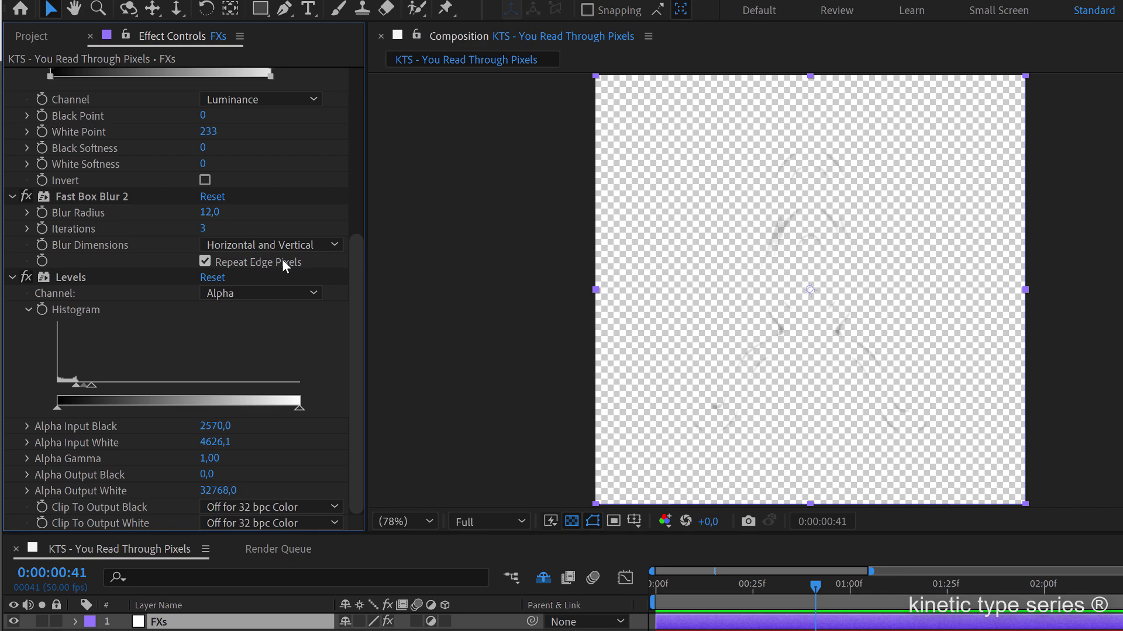
pyautogui.click(217, 213)
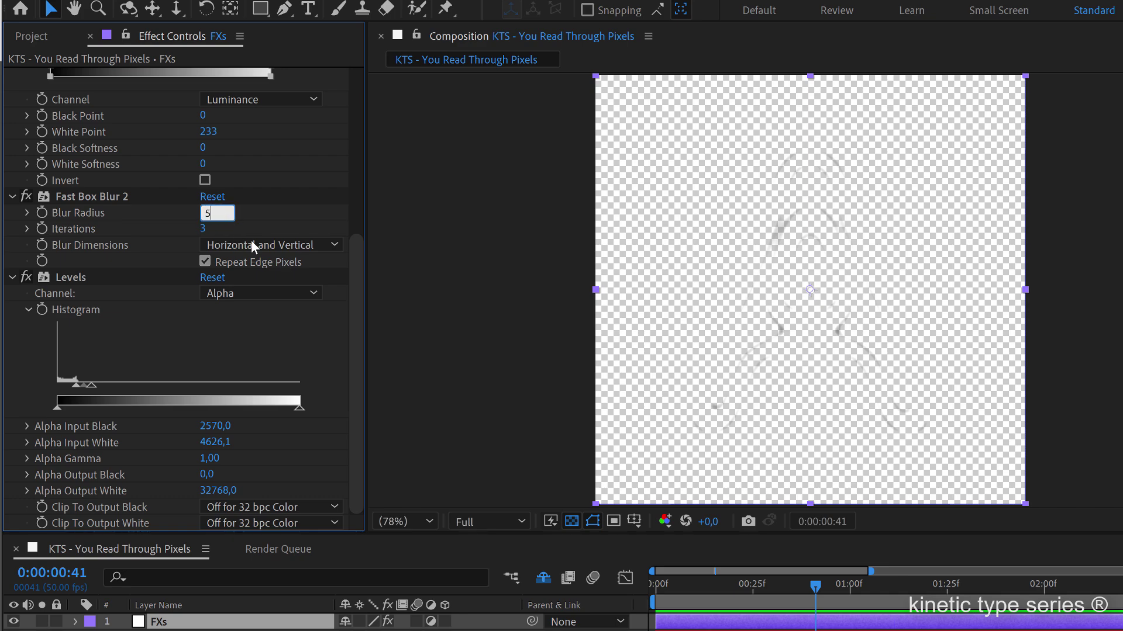
pyautogui.write('5')
pyautogui.press('BackSpace')
pyautogui.write('6')
pyautogui.press('Return')
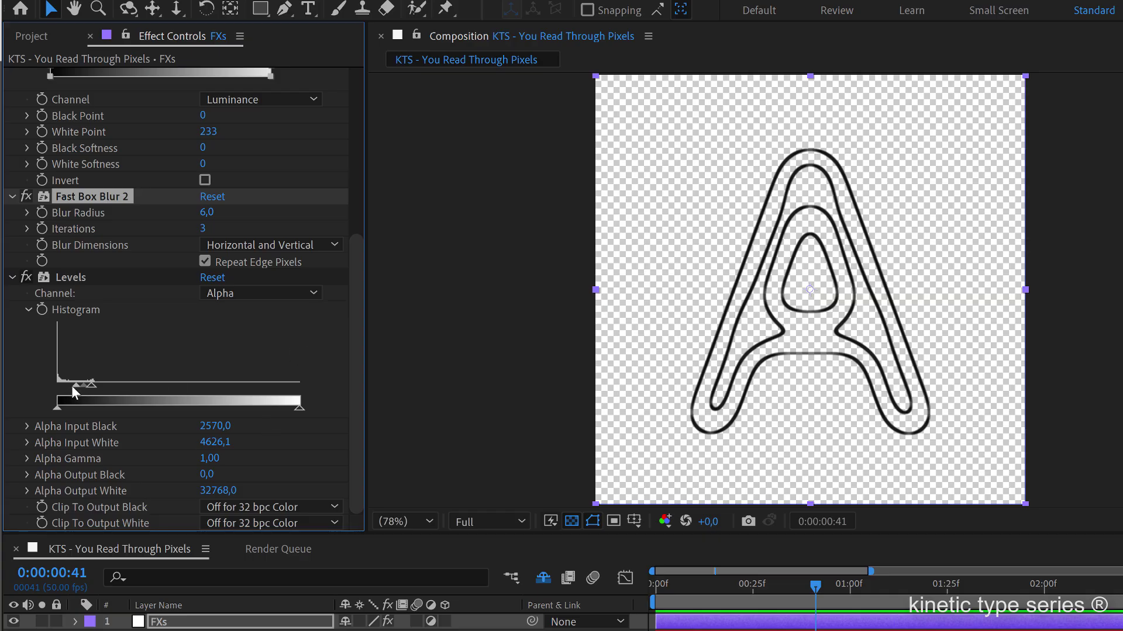
pyautogui.moveTo(72, 386)
pyautogui.mouseDown()
pyautogui.moveTo(93, 388)
pyautogui.moveTo(79, 387)
pyautogui.mouseUp()
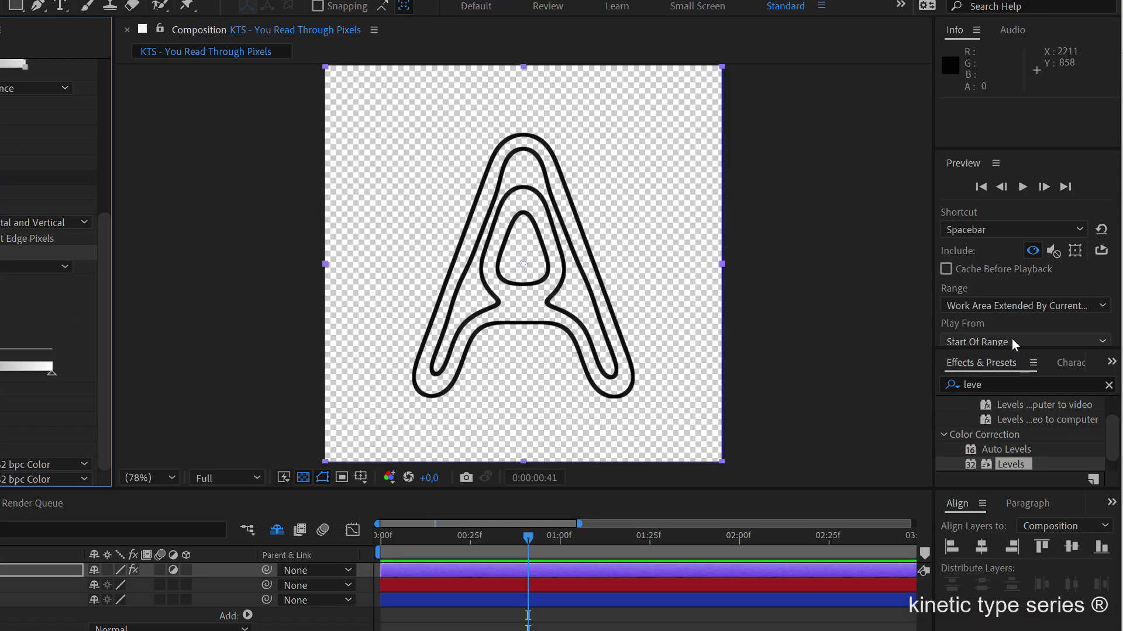
# Add a Mosaic effect to the FXs layer with 200 horizontal and 200 vertical blocks
pyautogui.click(1003, 383)
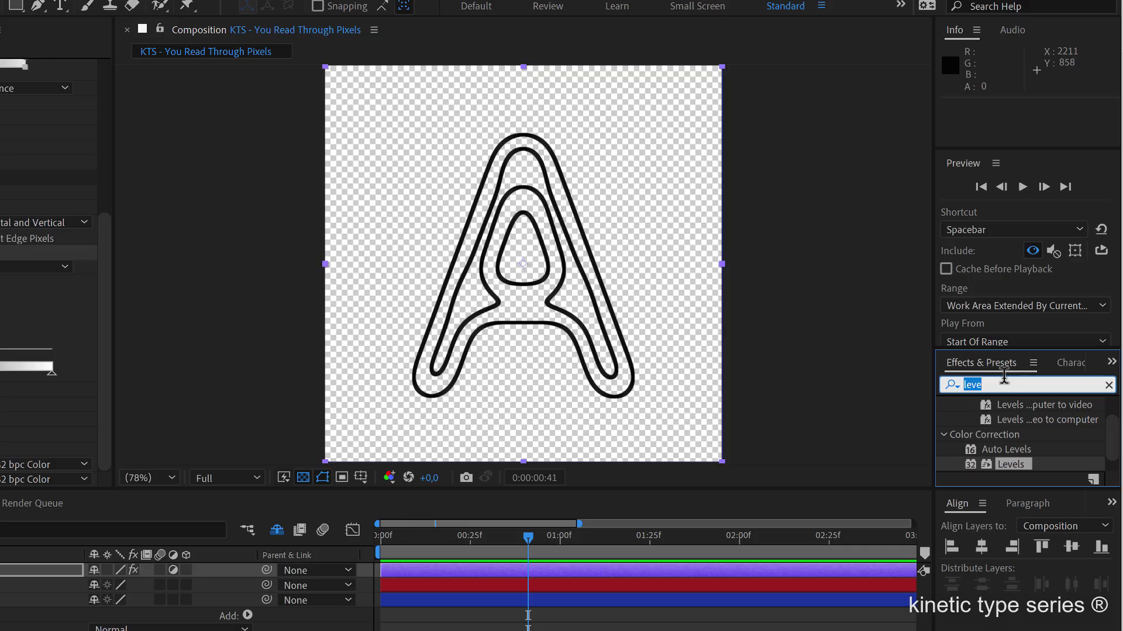
pyautogui.write('mos')
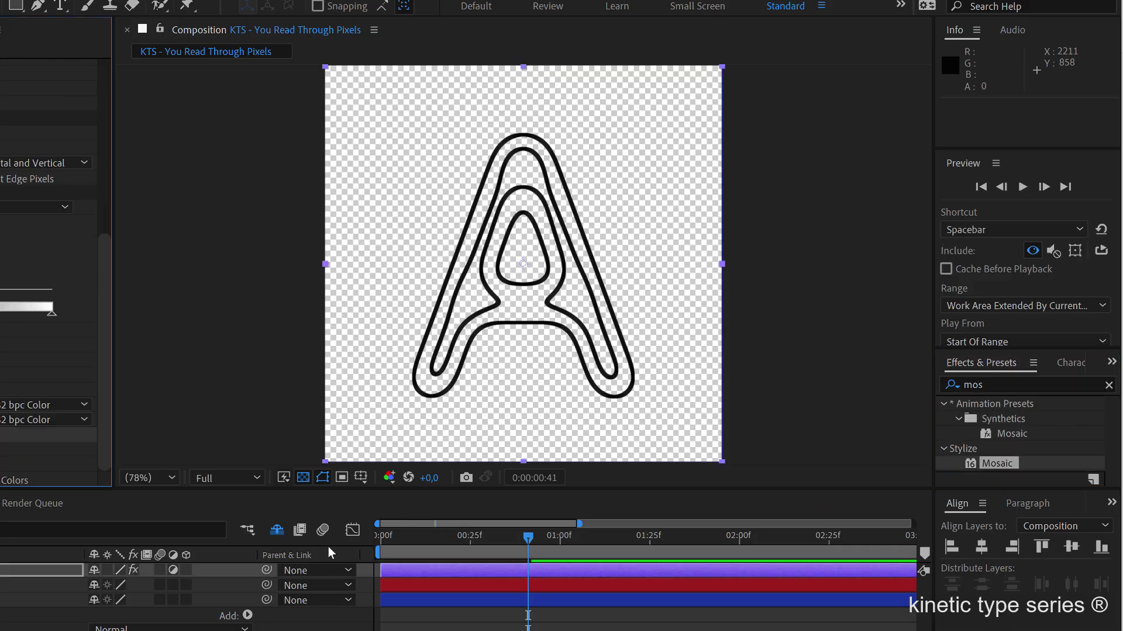
pyautogui.moveTo(331, 553); pyautogui.dragTo(327, 571)
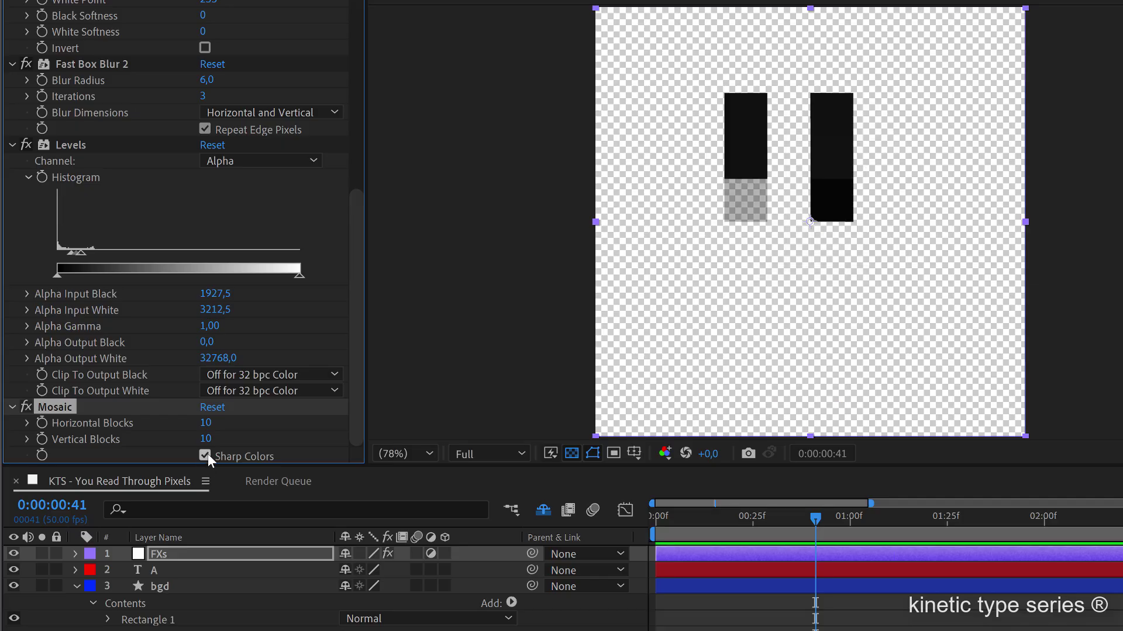
pyautogui.click(206, 424)
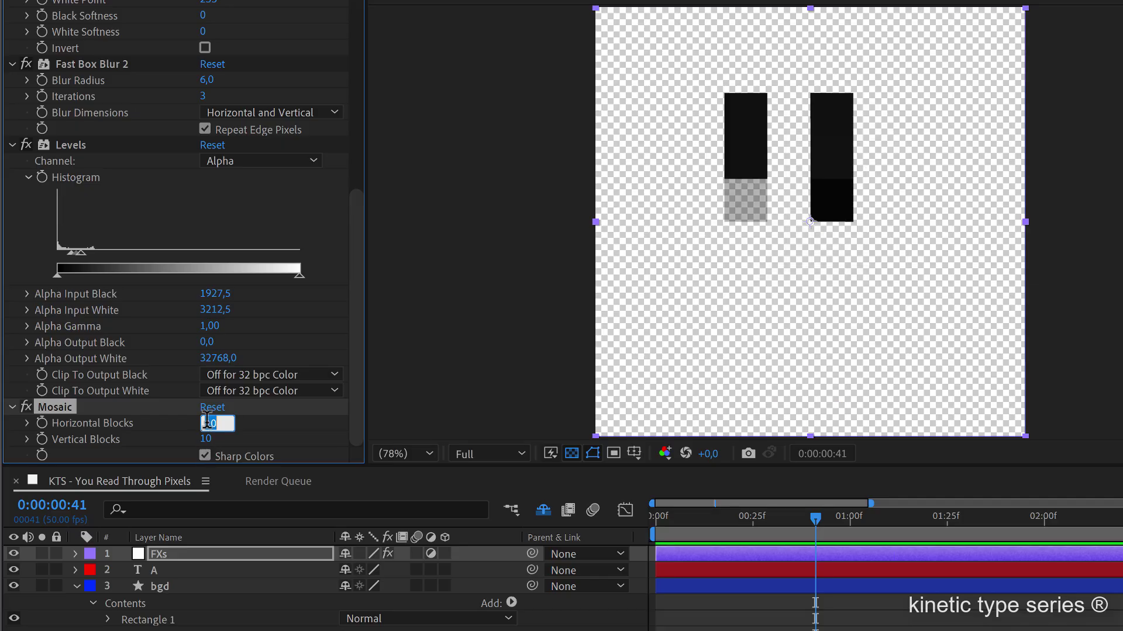
pyautogui.press('Return')
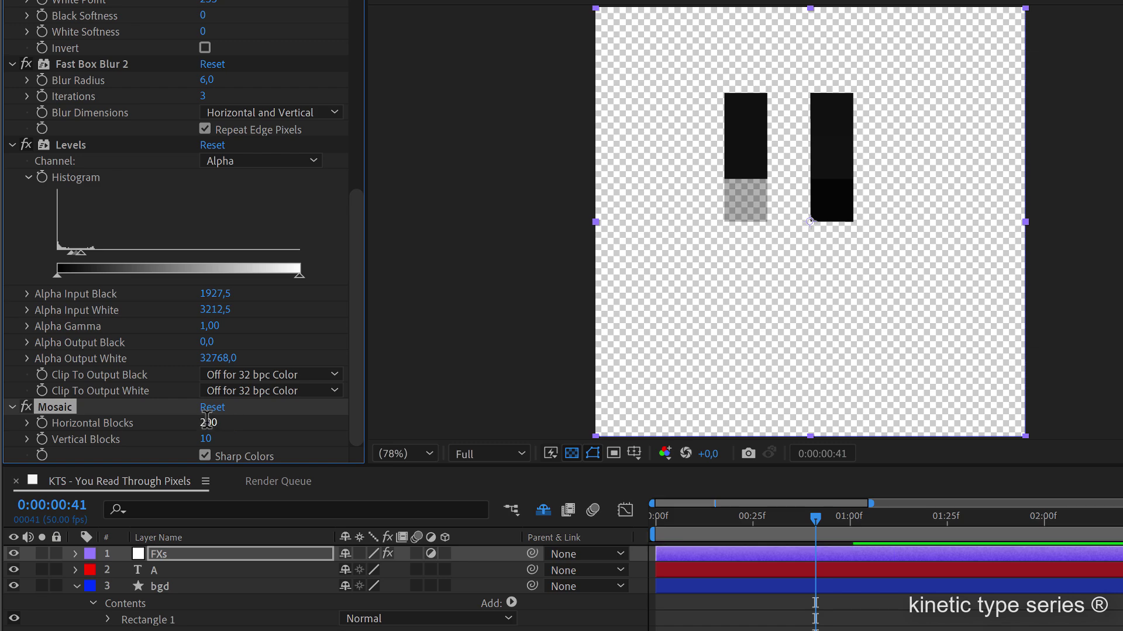
pyautogui.click(208, 433)
pyautogui.write('2')
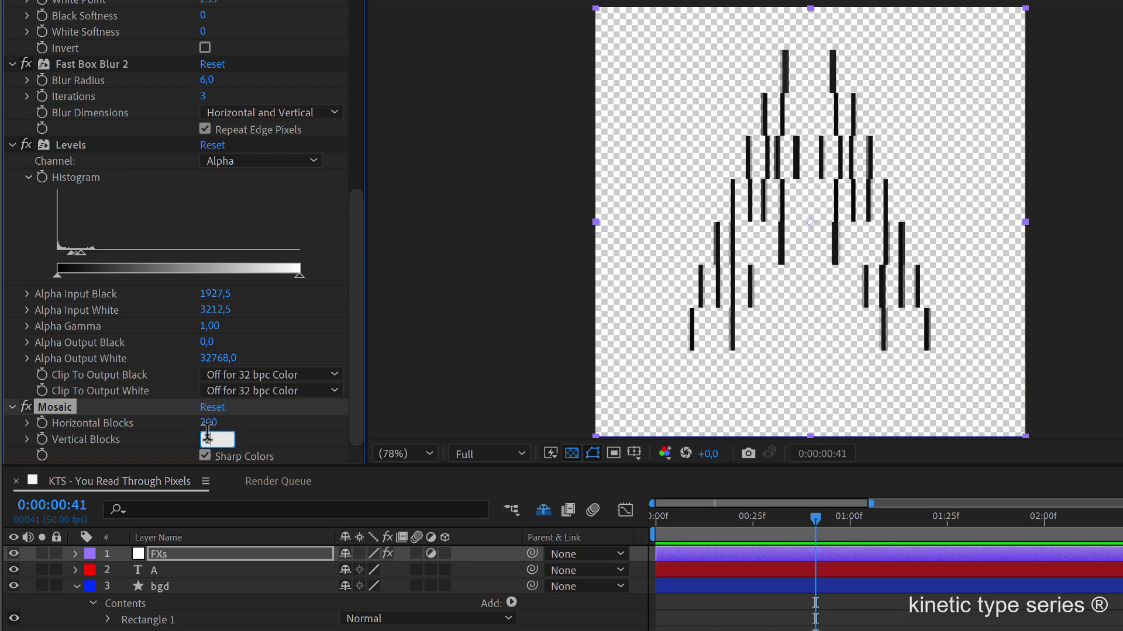
pyautogui.write('00')
pyautogui.press('Return')
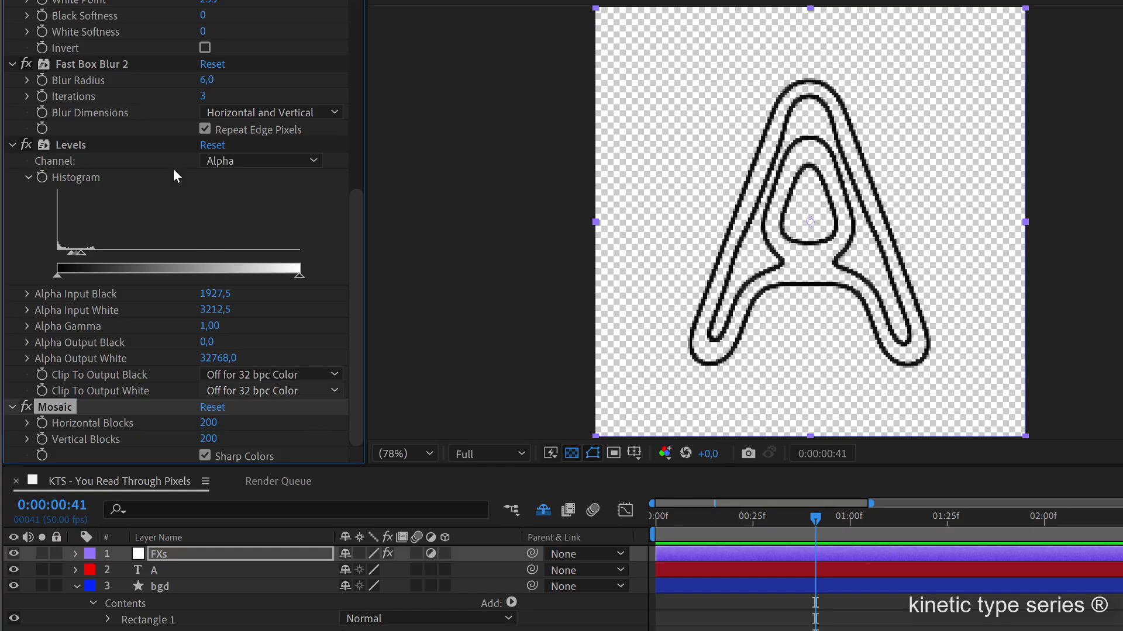
# Collapse Fast Box Blur, Posterize, Find Edges, Extract, Fast Box Blur 2, Levels and Mosaic, then reselect Fast Box Blur
pyautogui.scroll(3, 216, 158)
pyautogui.scroll(1, 216, 158)
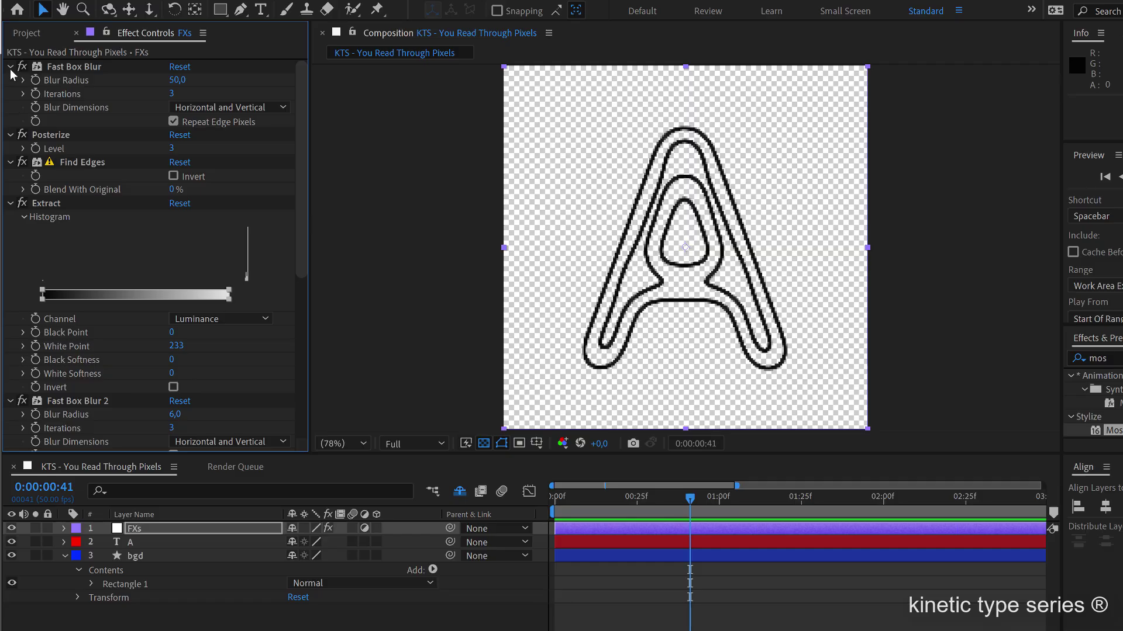
pyautogui.click(10, 67)
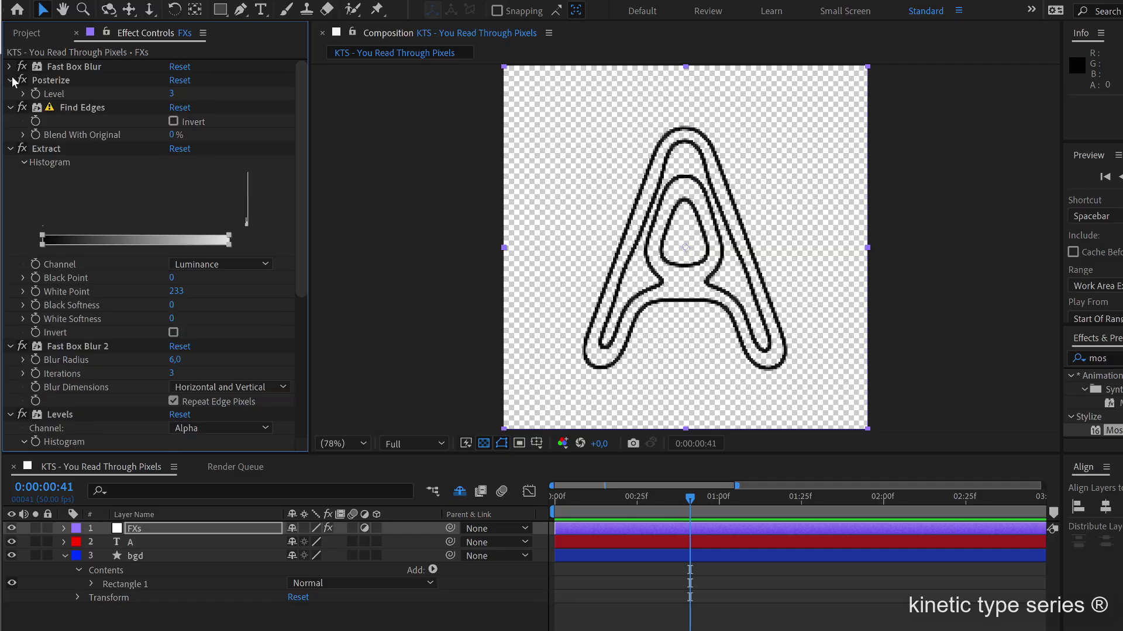
pyautogui.click(11, 81)
pyautogui.click(10, 94)
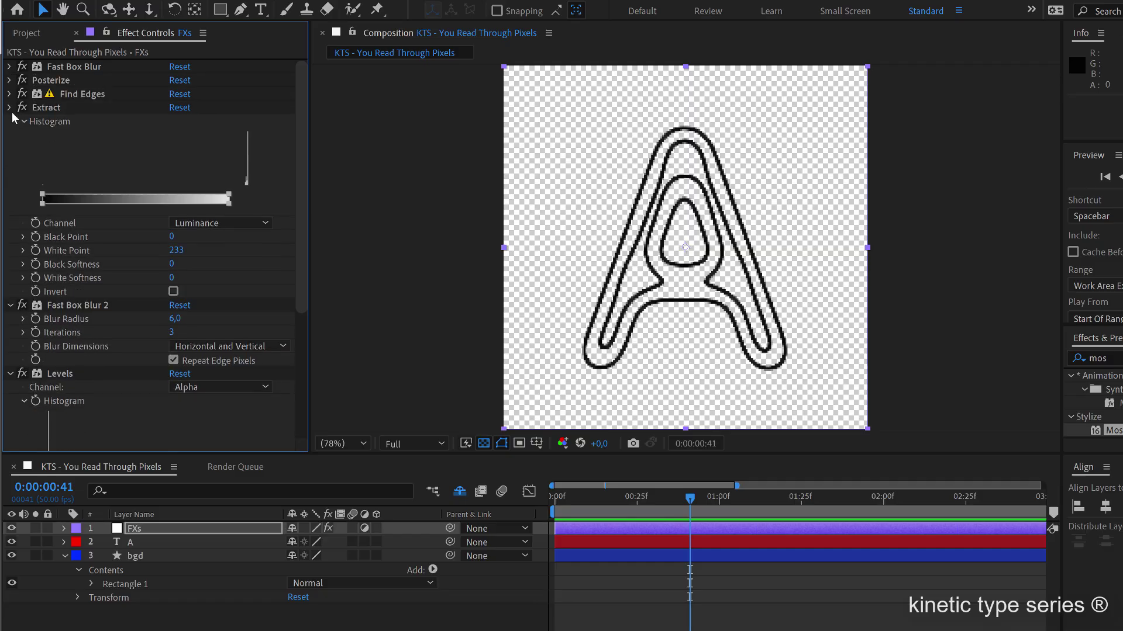
pyautogui.click(11, 121)
pyautogui.click(10, 135)
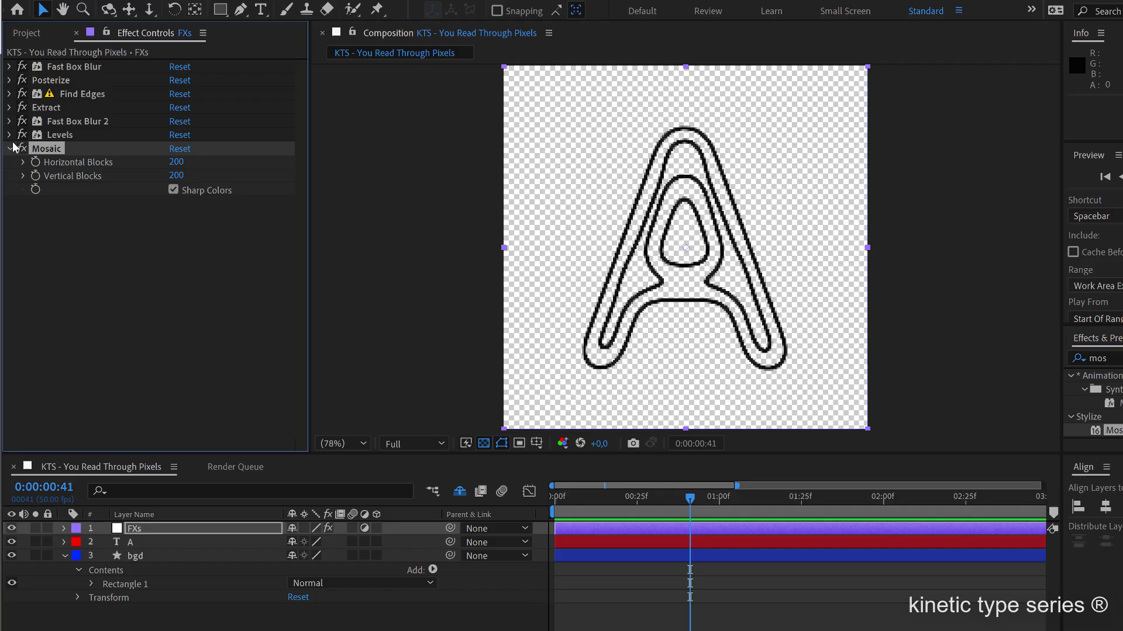
pyautogui.click(11, 149)
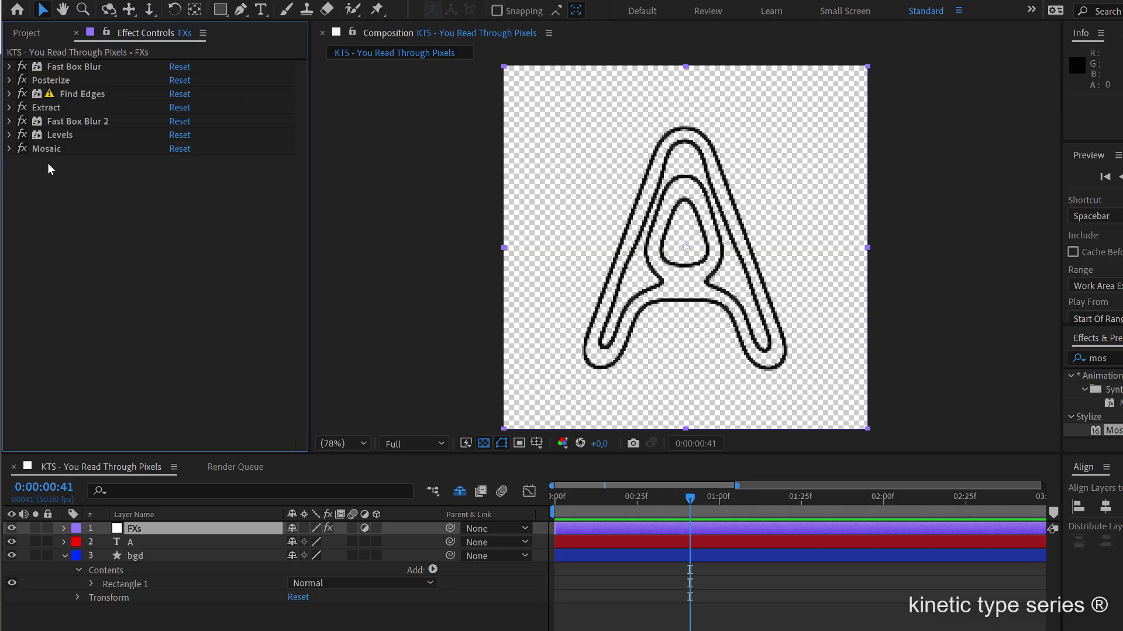
pyautogui.click(60, 135)
pyautogui.click(66, 124)
pyautogui.click(52, 110)
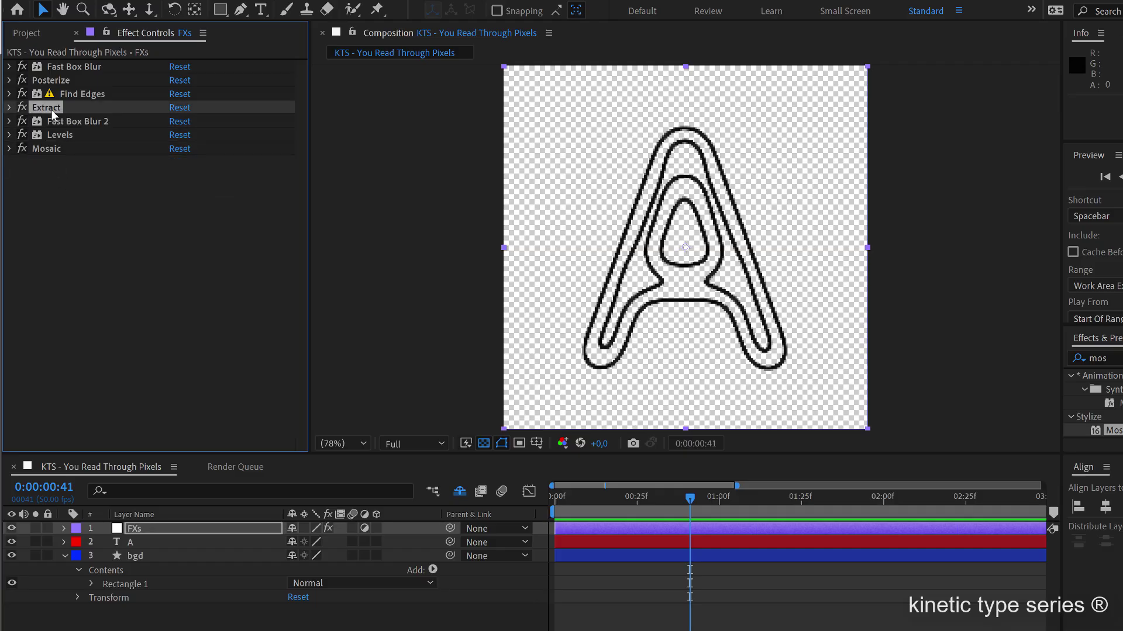
pyautogui.click(55, 69)
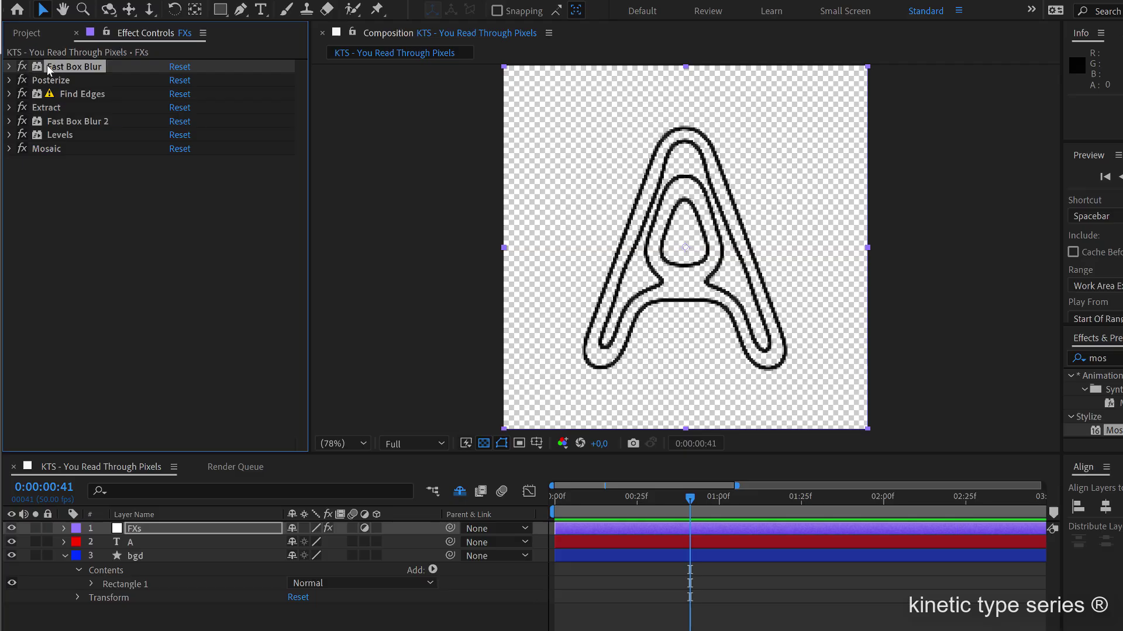
# At the composition start, set Fast Box Blur's Blur Radius to 200 as the first keyframe
pyautogui.click(9, 68)
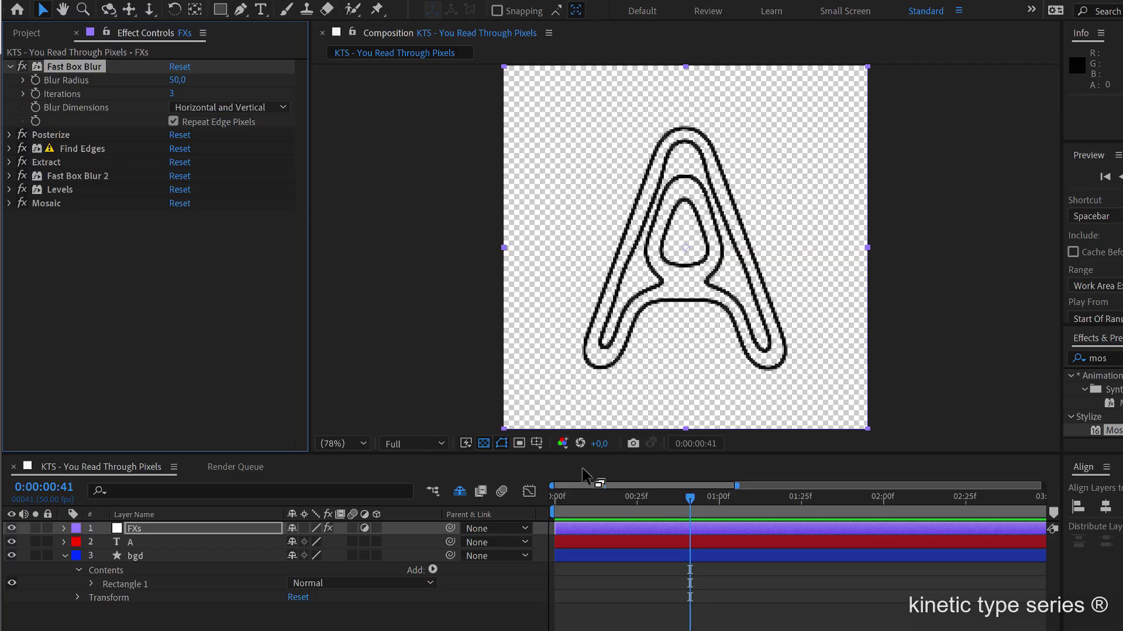
pyautogui.moveTo(573, 504); pyautogui.dragTo(554, 504)
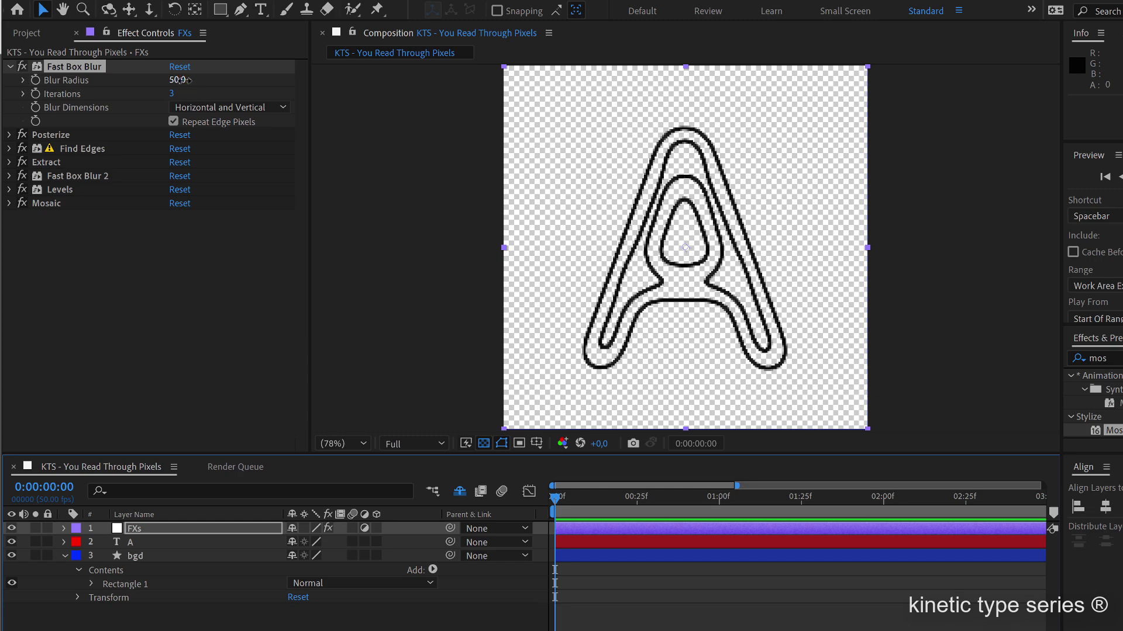
pyautogui.moveTo(178, 80); pyautogui.dragTo(301, 86)
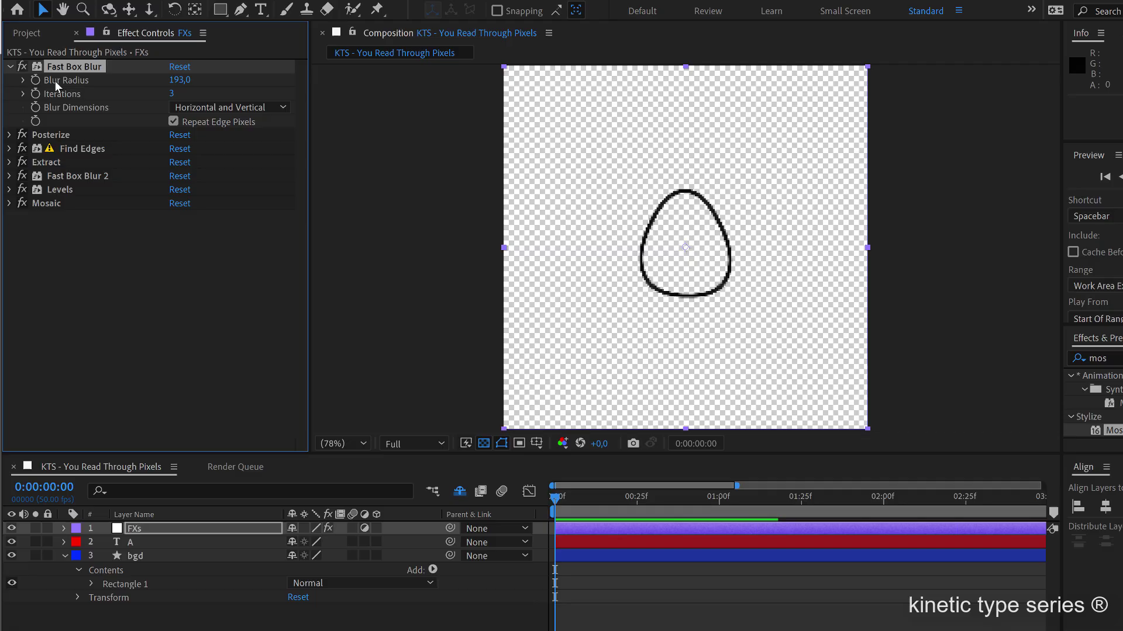
pyautogui.click(173, 80)
pyautogui.write('2')
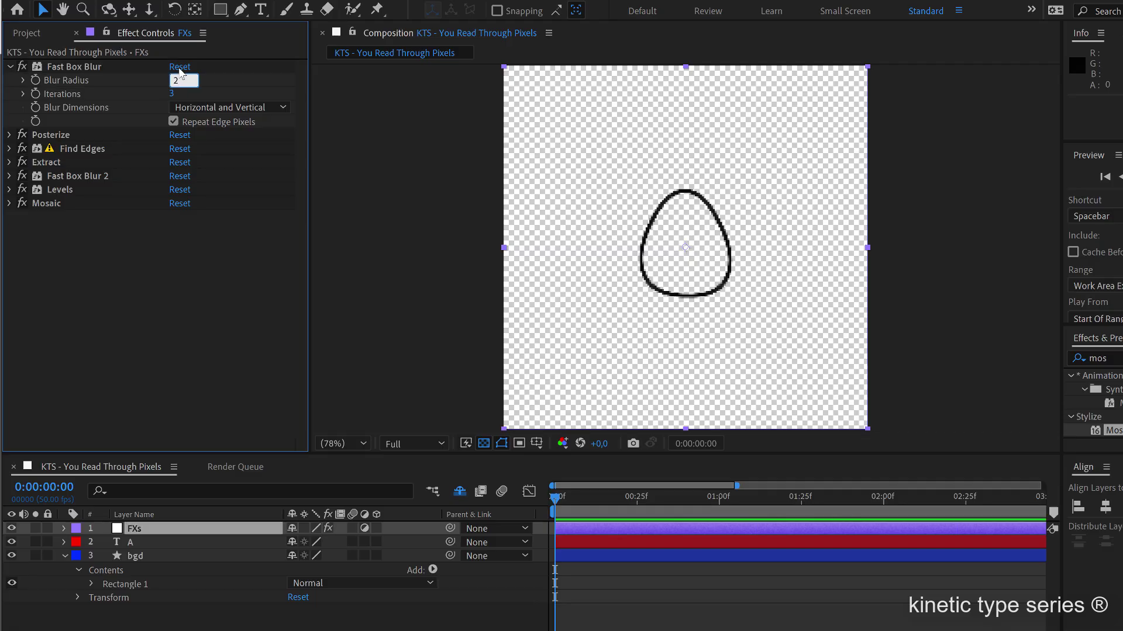
pyautogui.write('00')
pyautogui.press('Return')
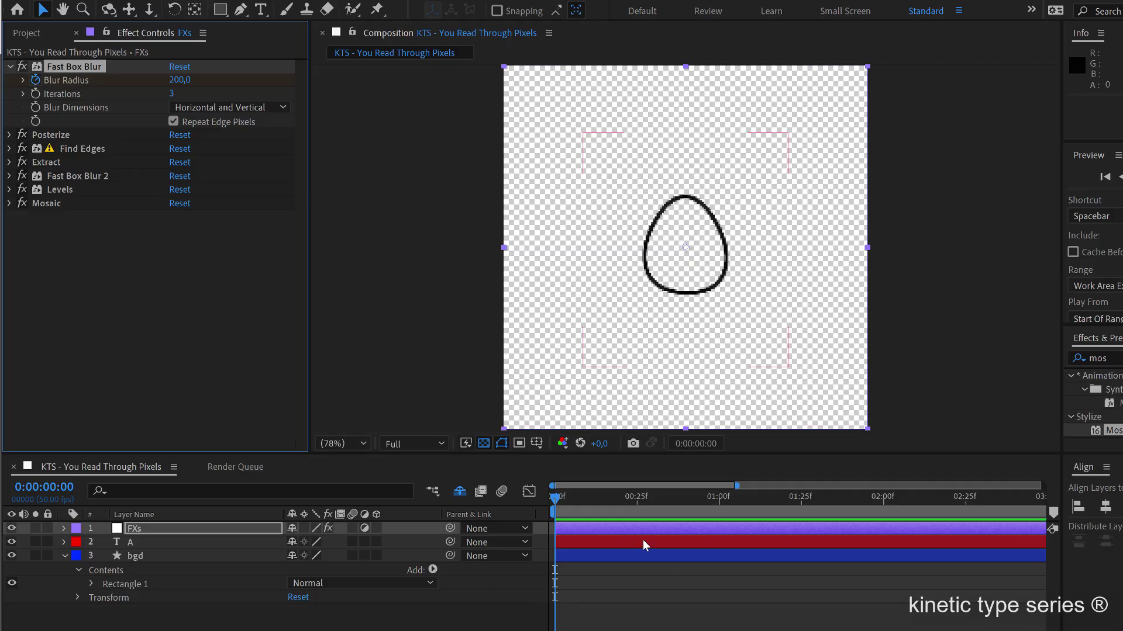
# At 0:00:01:25, set Blur Radius to 0 so the A turns crisp
pyautogui.moveTo(629, 500); pyautogui.dragTo(800, 514)
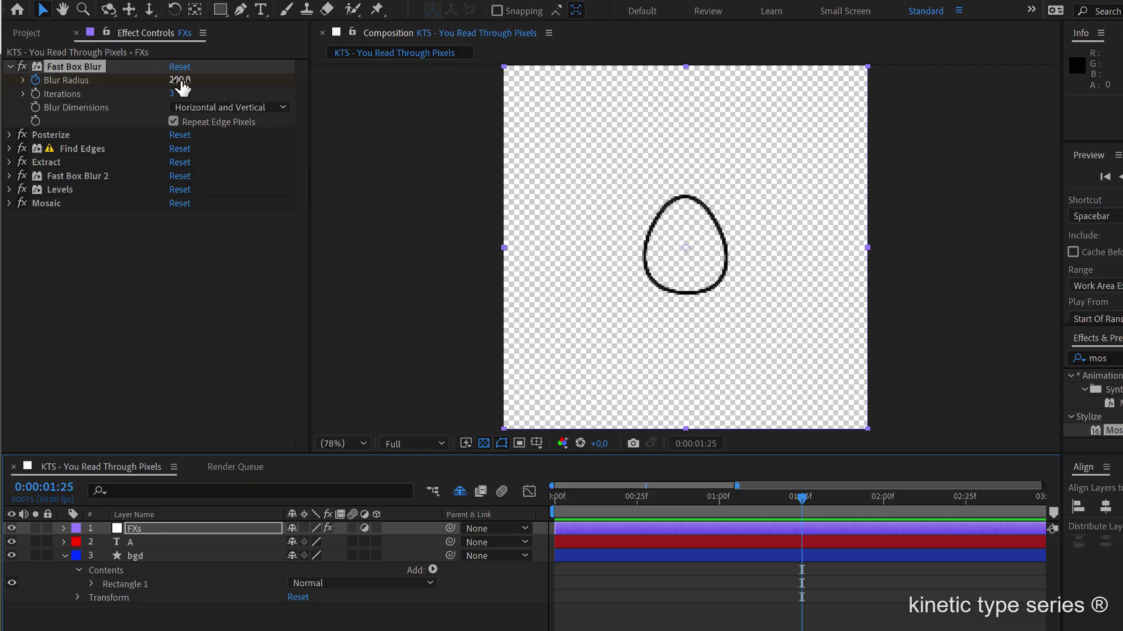
pyautogui.click(180, 80)
pyautogui.write('0')
pyautogui.press('Return')
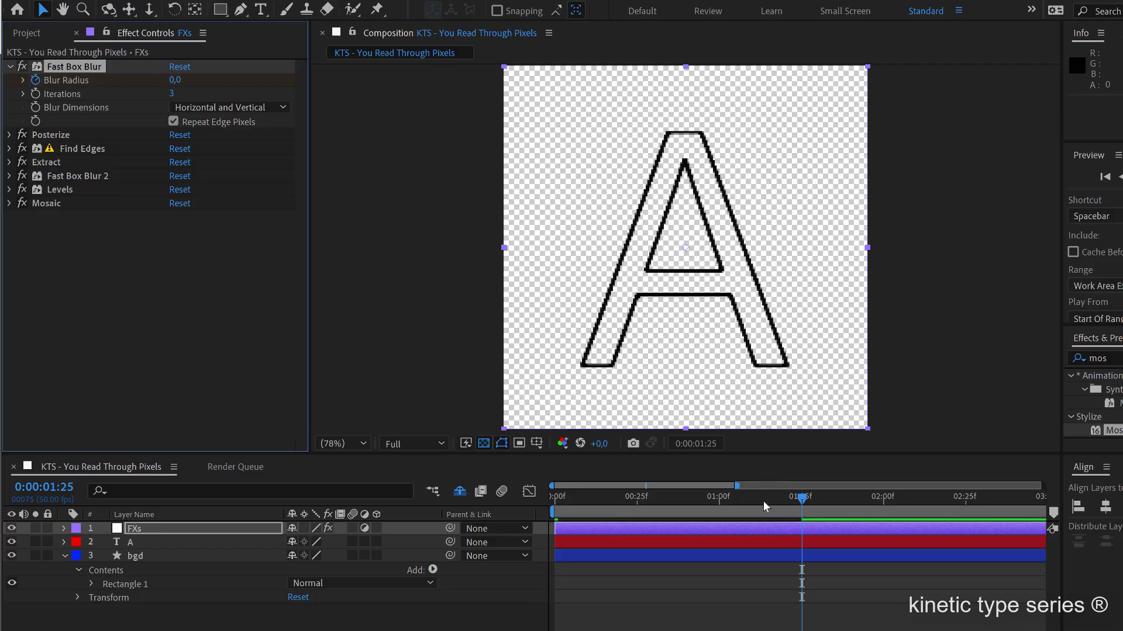
# Preview the blur, then disable Posterize through Levels to inspect the mid-blur blob
pyautogui.press('space')
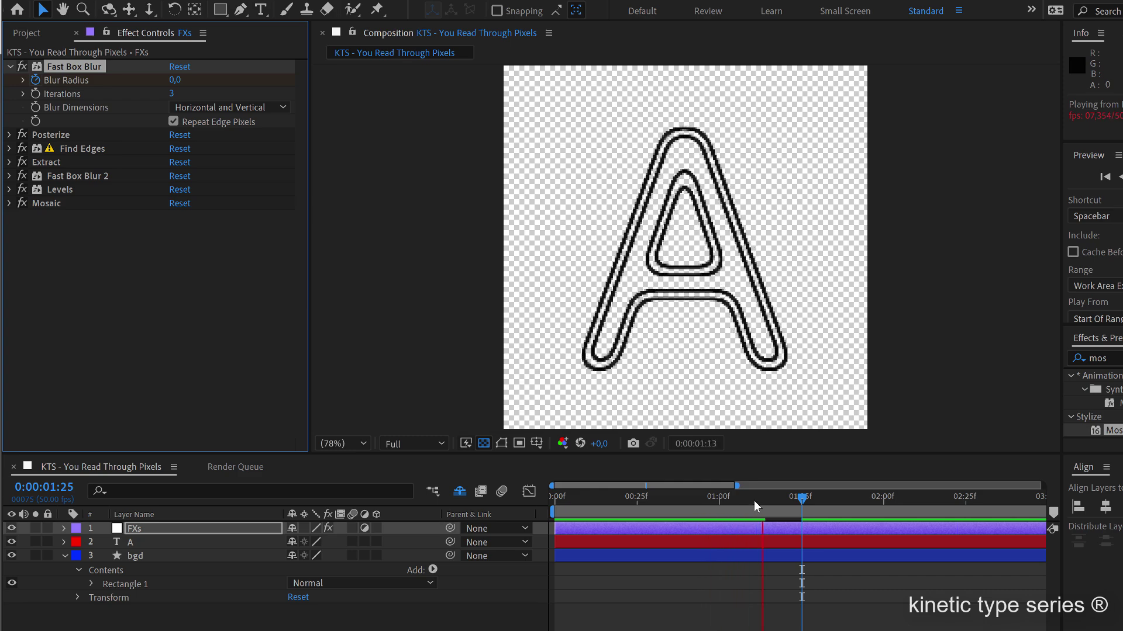
pyautogui.press('space')
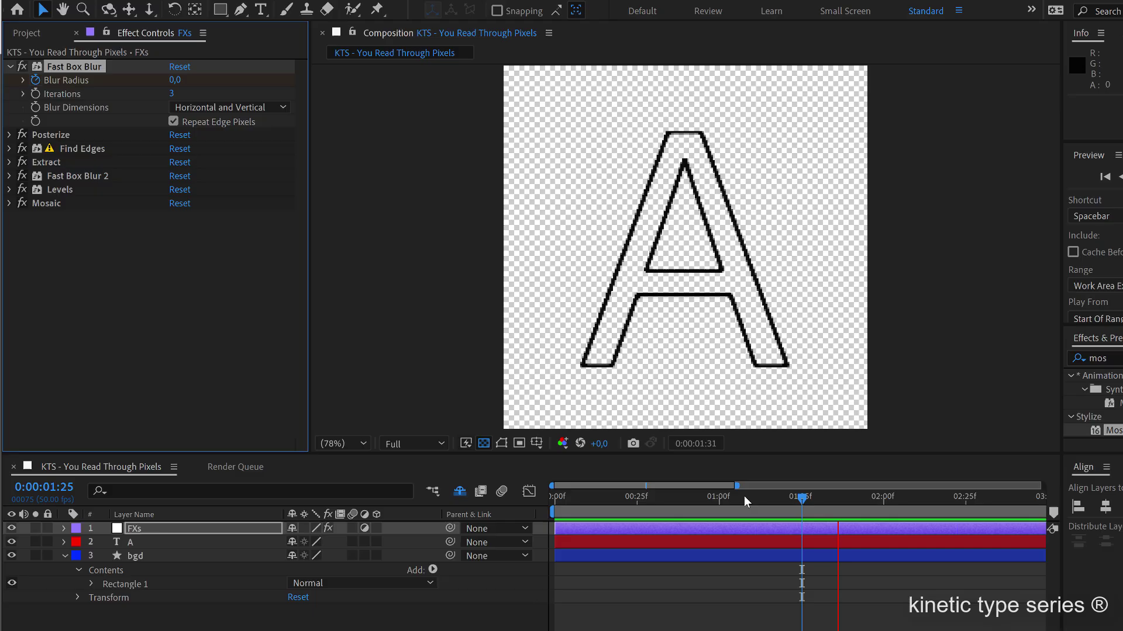
pyautogui.moveTo(703, 499); pyautogui.dragTo(680, 499)
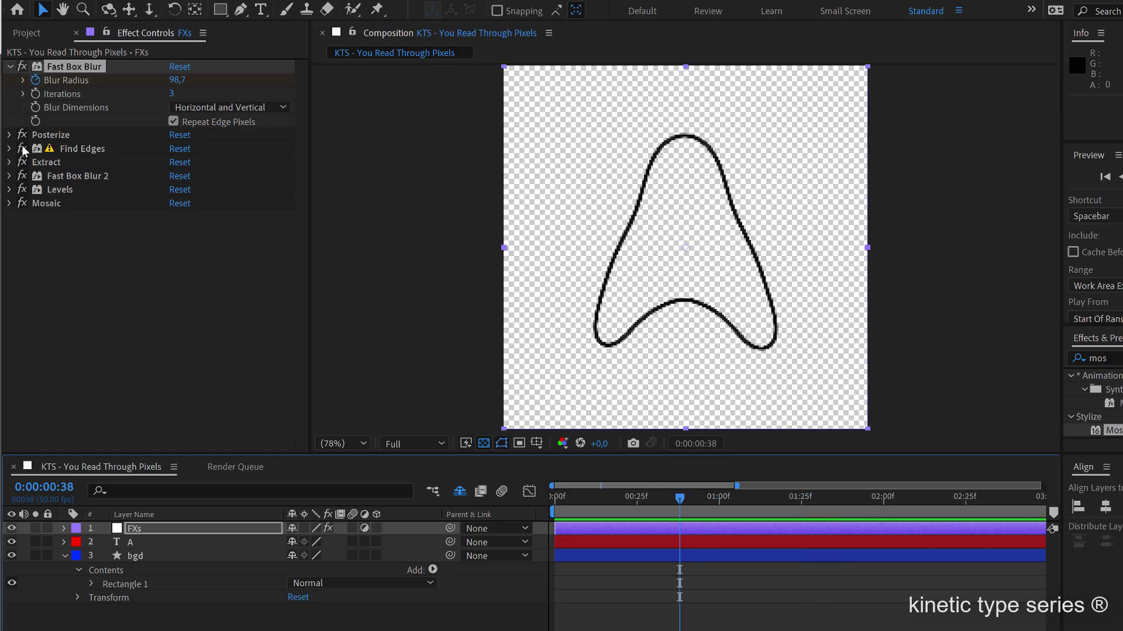
pyautogui.moveTo(23, 149); pyautogui.dragTo(25, 198)
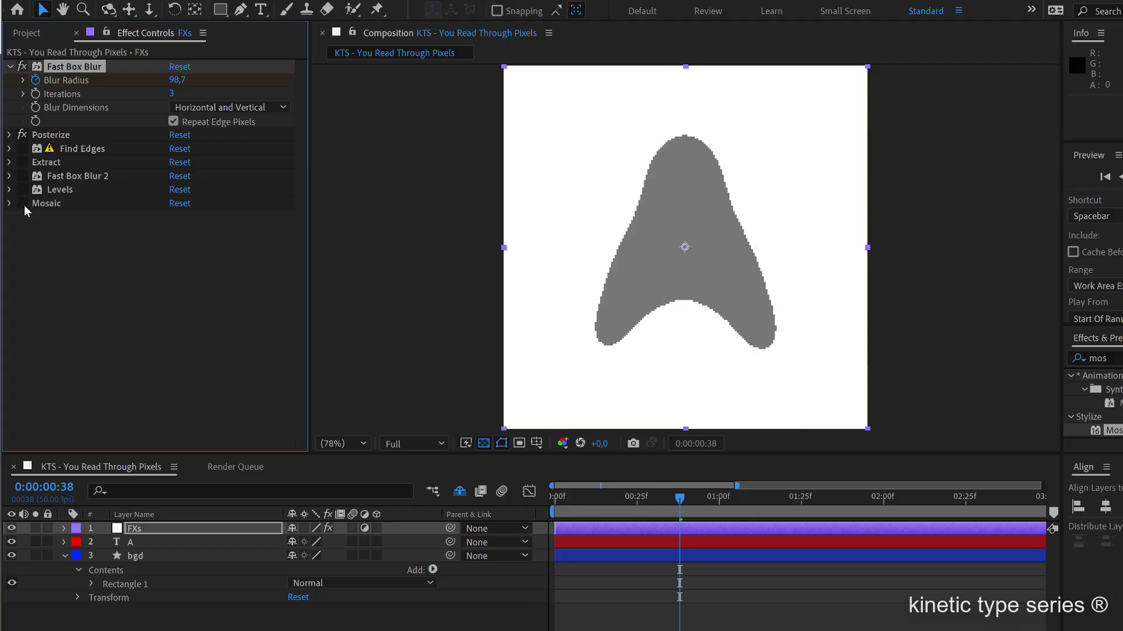
pyautogui.click(23, 135)
pyautogui.moveTo(663, 502); pyautogui.dragTo(604, 500)
# Re-enable Posterize, Find Edges, Extract, Fast Box Blur 2, Levels and Mosaic
pyautogui.click(22, 134)
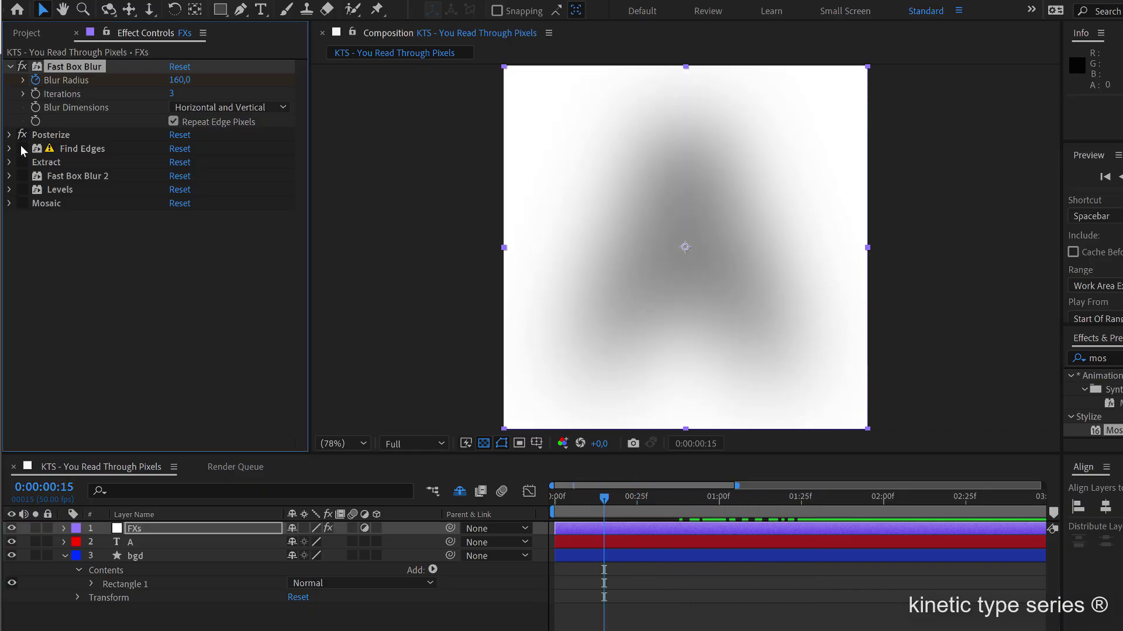
pyautogui.click(24, 149)
pyautogui.click(24, 162)
pyautogui.click(23, 176)
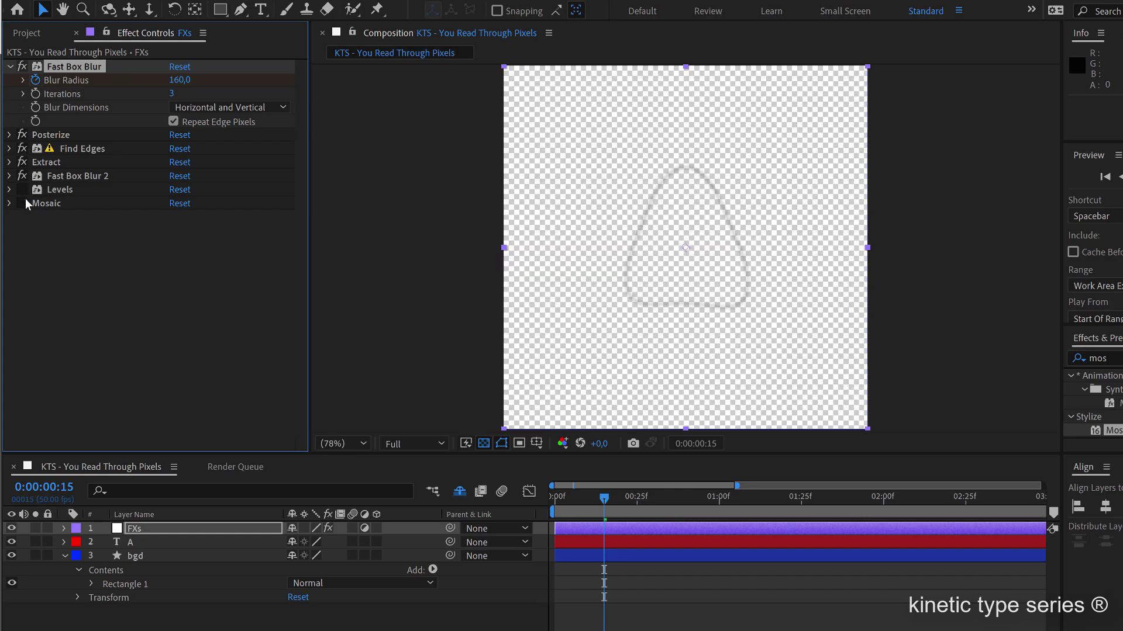
pyautogui.click(23, 189)
pyautogui.click(23, 202)
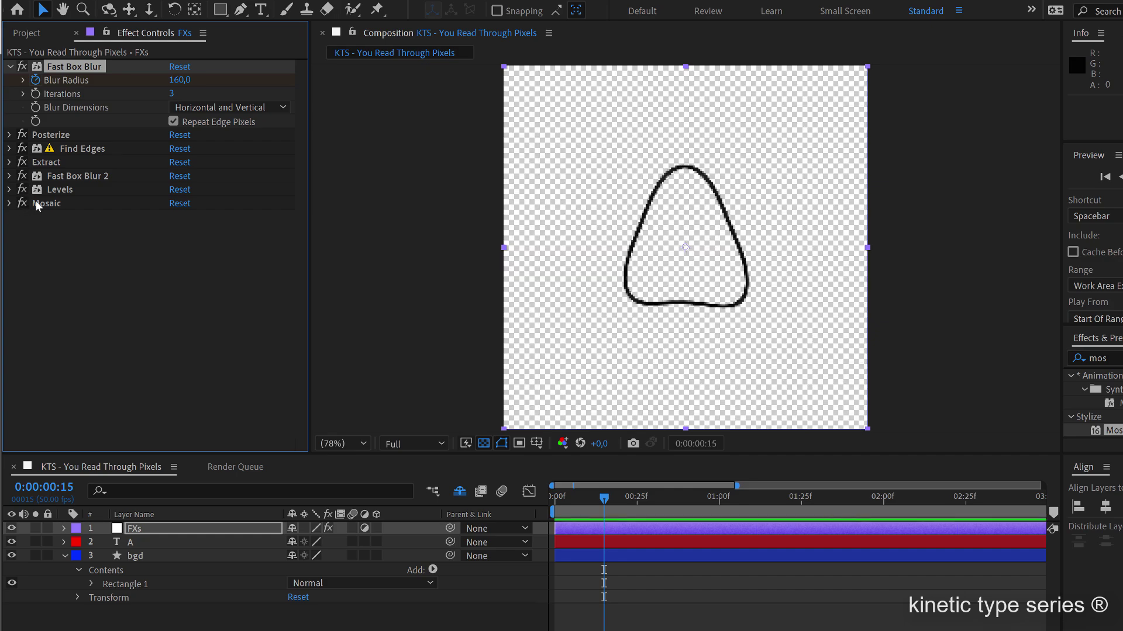
# Preview the blob-to-letter morph with the transparency grid turned off
pyautogui.press('space')
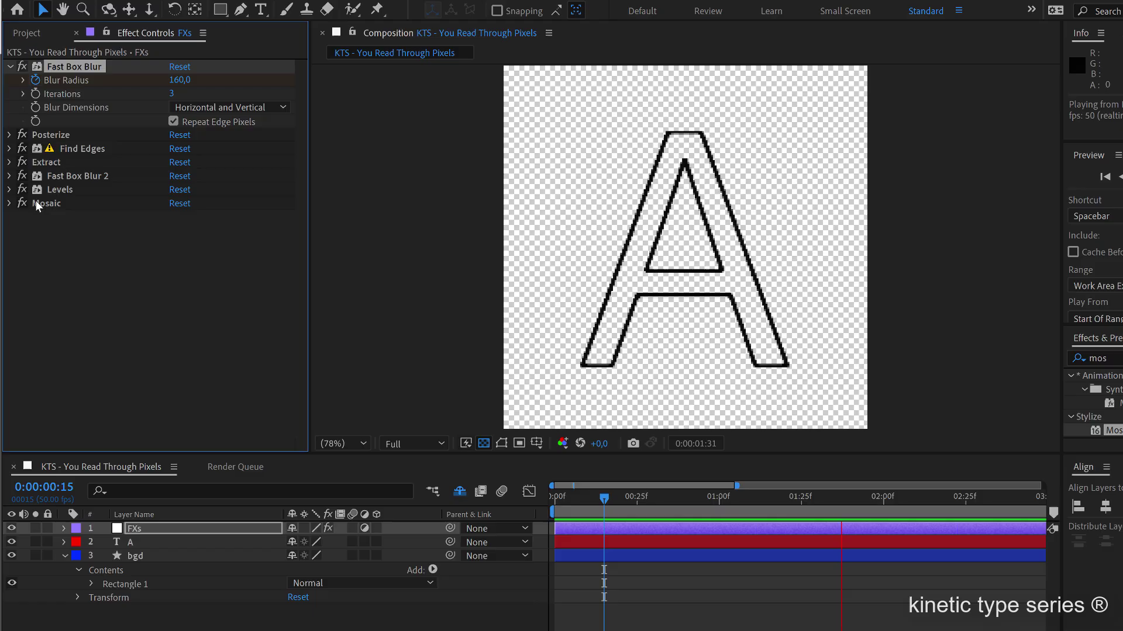
pyautogui.click(484, 444)
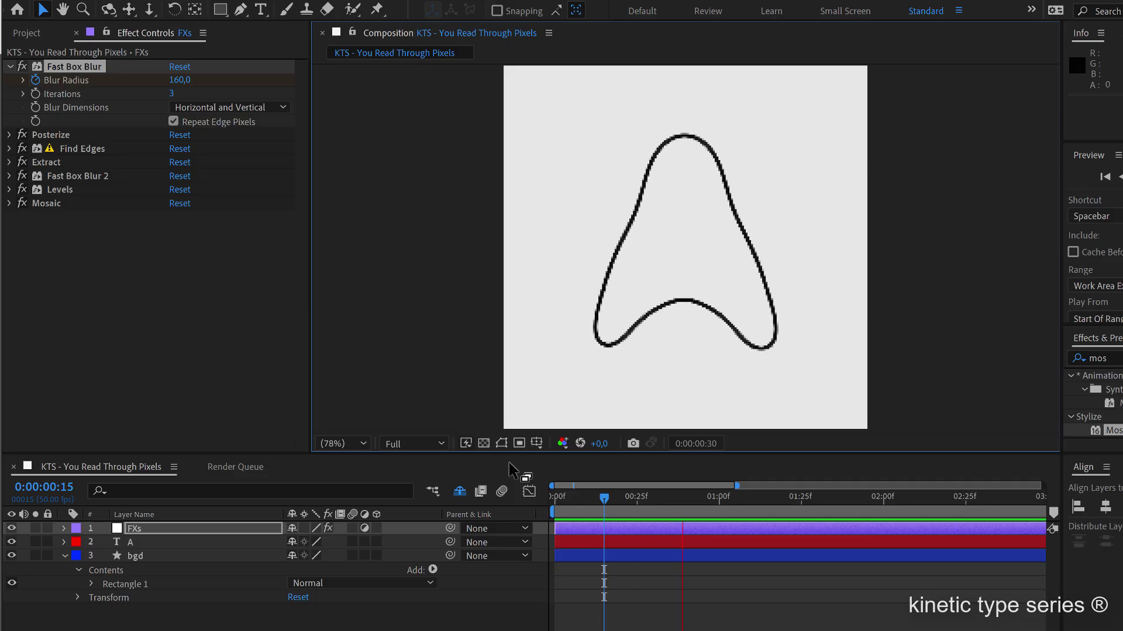
pyautogui.press('space')
# Try a magenta composition background in Composition Settings, then undo it
pyautogui.hotkey('ctrl', 'k')
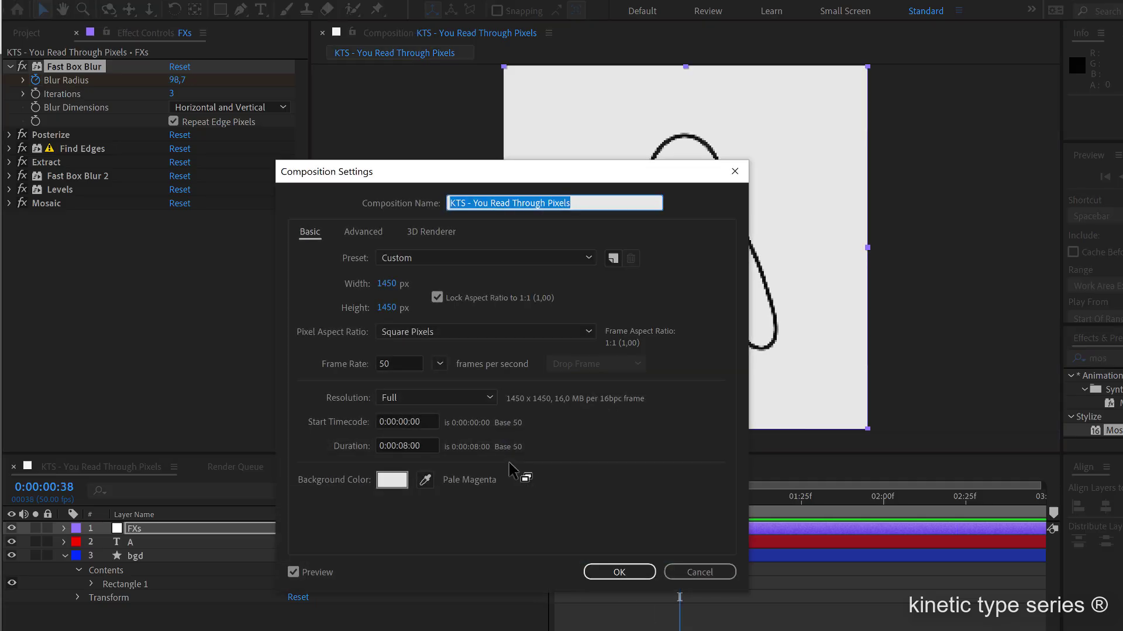
pyautogui.click(398, 483)
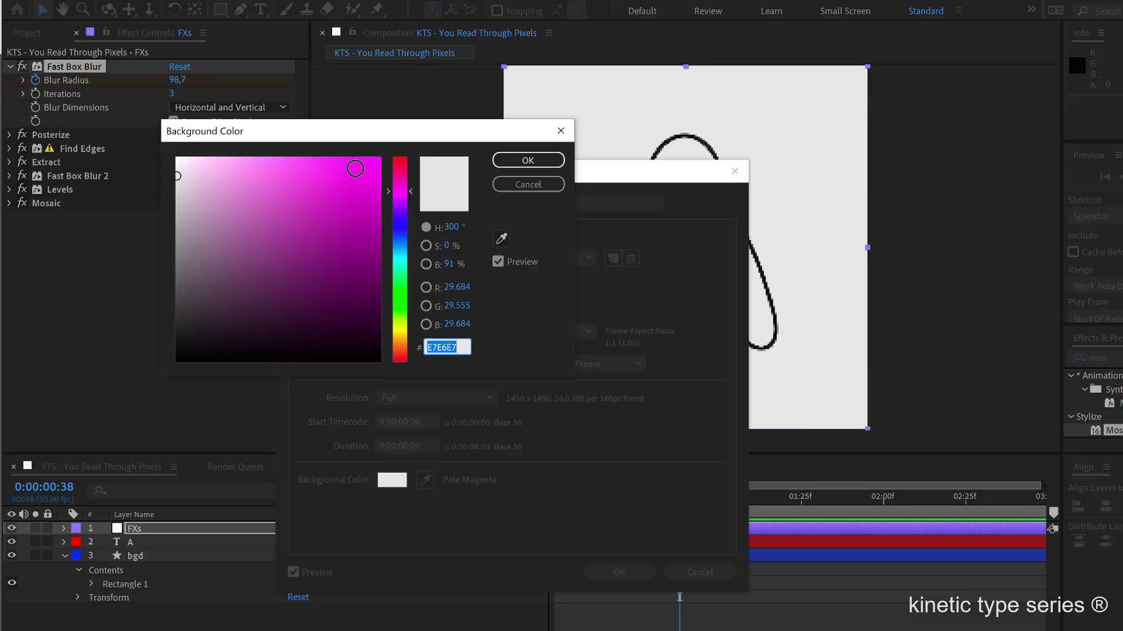
pyautogui.click(379, 157)
pyautogui.click(528, 160)
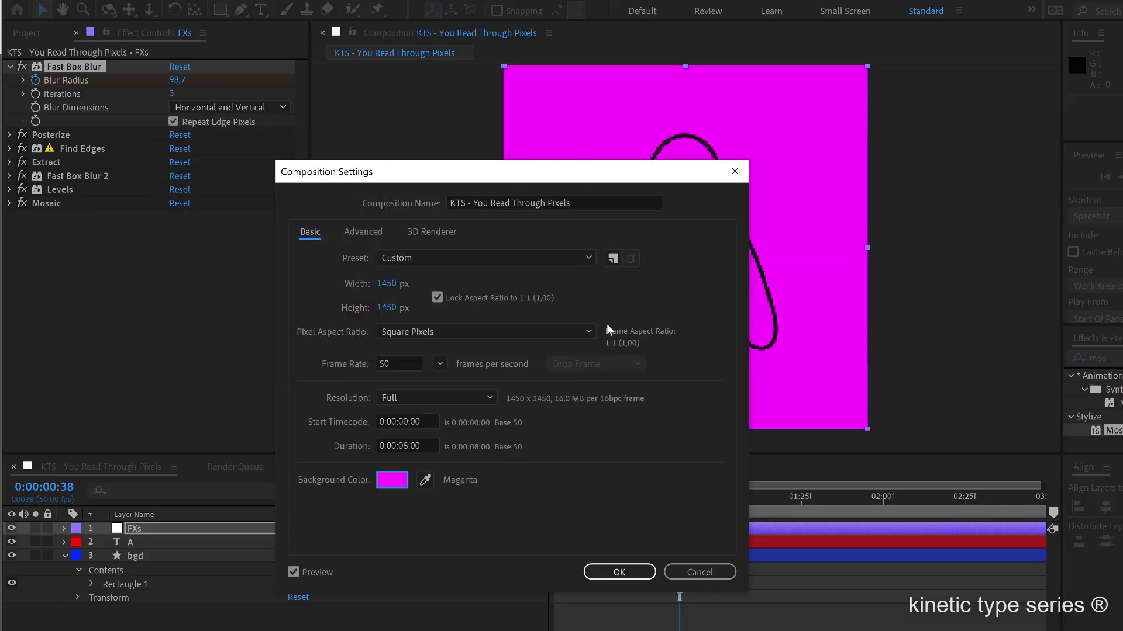
pyautogui.click(638, 574)
pyautogui.hotkey('ctrl', 'z')
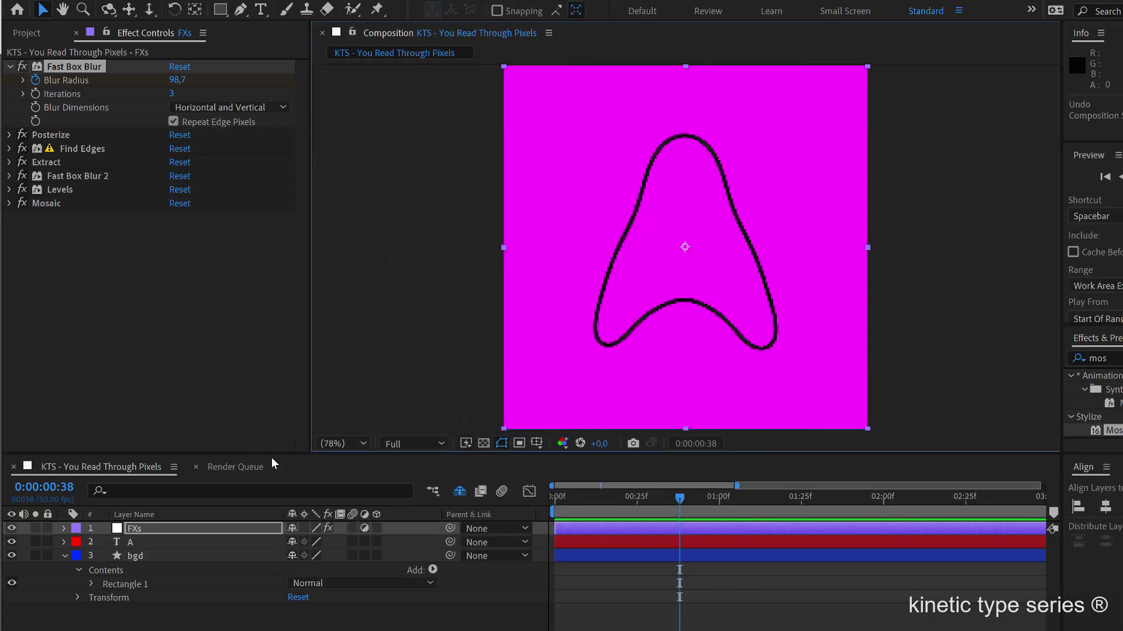
# Nest the comp in new composition 'KTS - You Read Through Pixels 2' above a full-frame rectangle
pyautogui.click(27, 33)
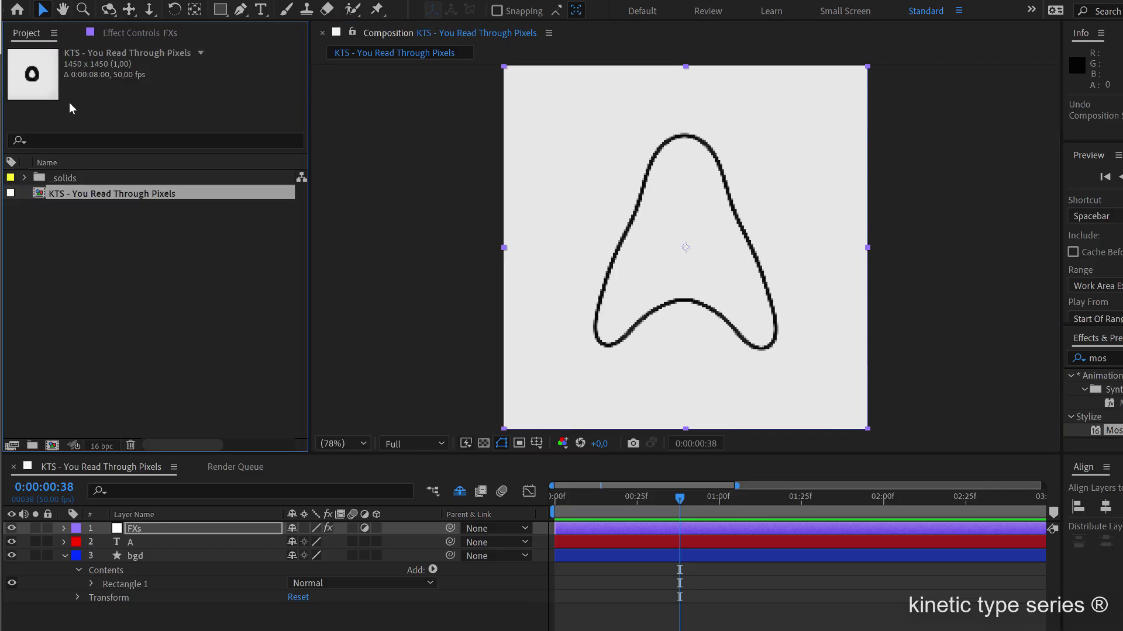
pyautogui.moveTo(83, 194); pyautogui.dragTo(51, 444)
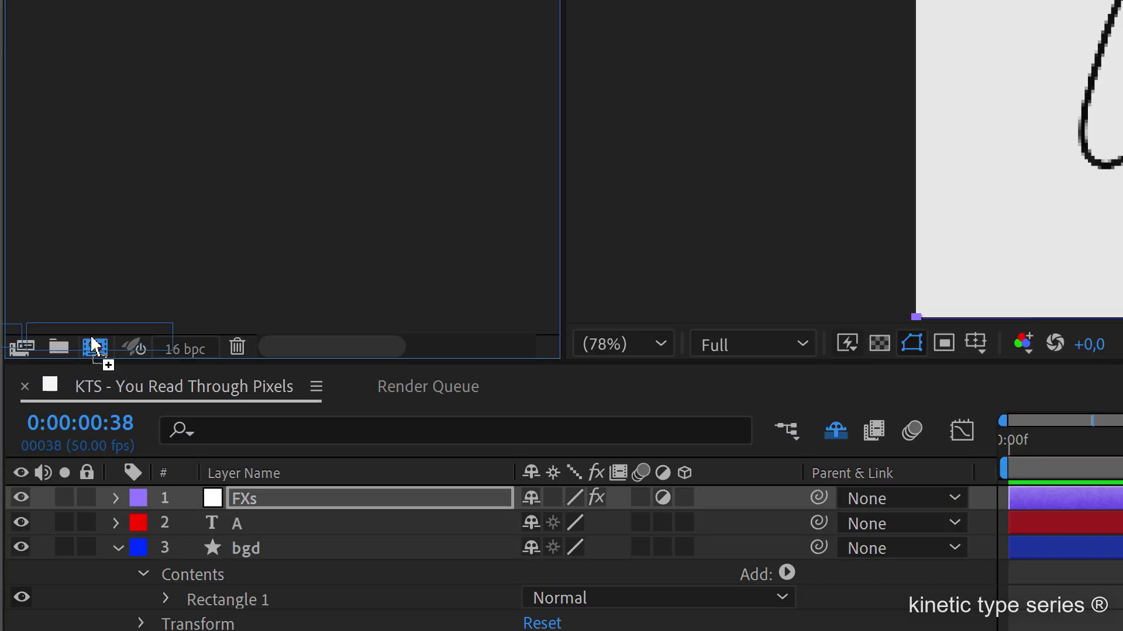
pyautogui.moveTo(92, 345); pyautogui.dragTo(94, 346)
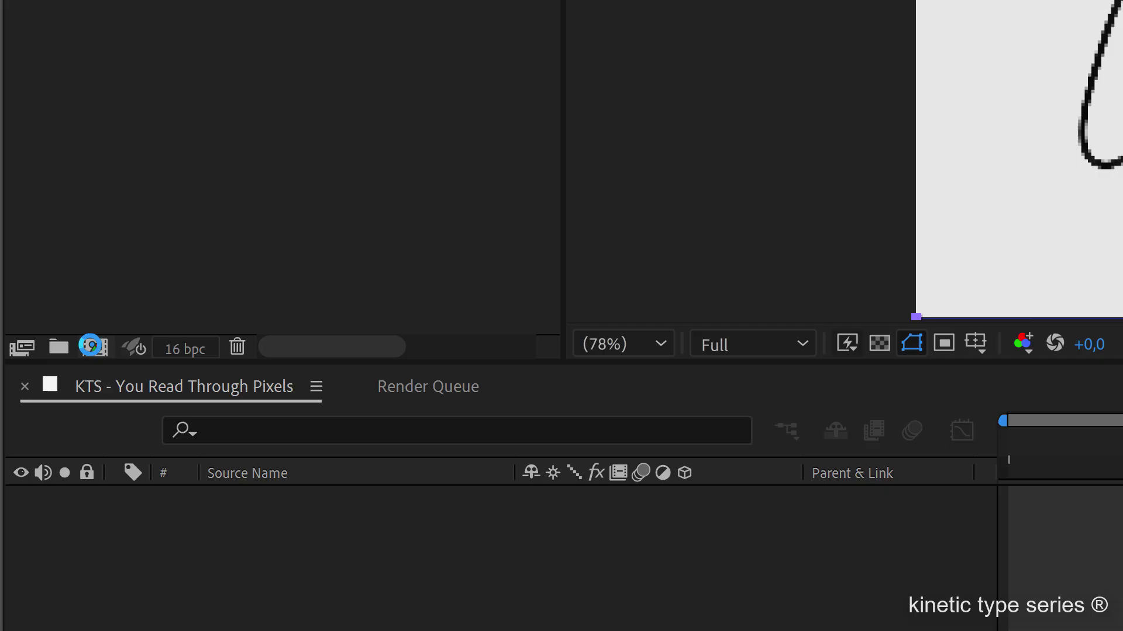
pyautogui.doubleClick(205, 42)
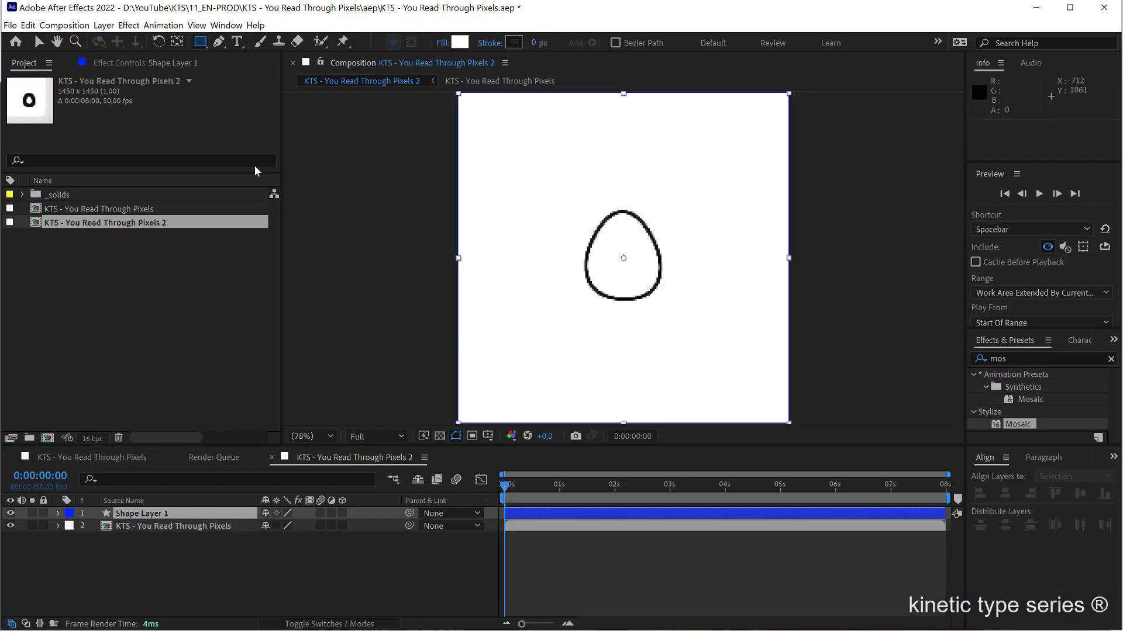
pyautogui.press('v')
pyautogui.moveTo(163, 560); pyautogui.dragTo(164, 510)
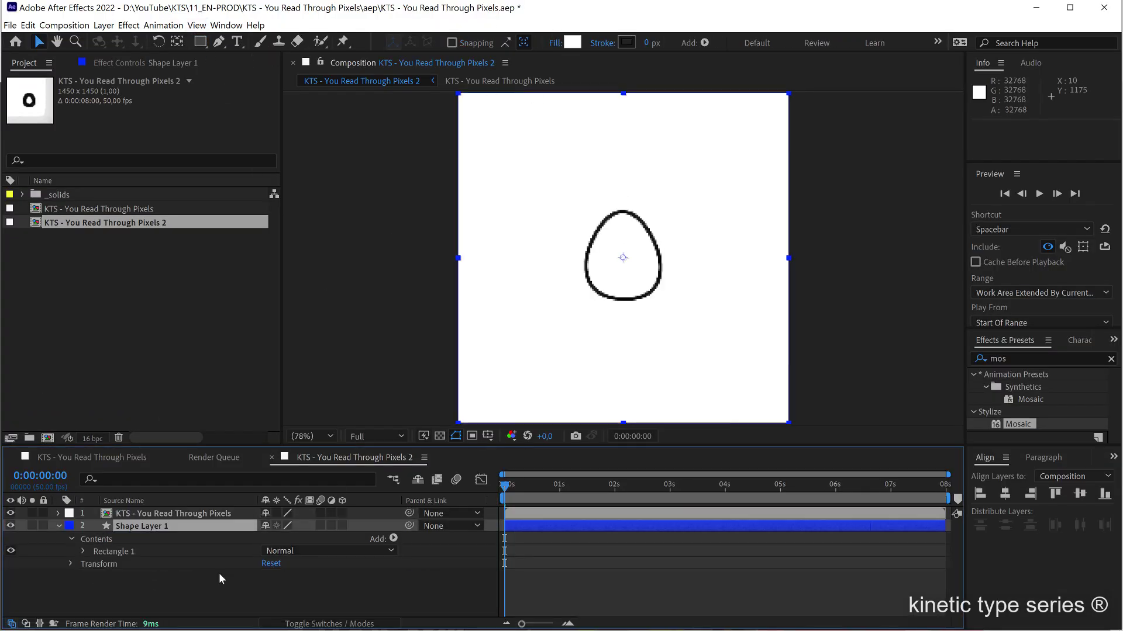
pyautogui.click(107, 517)
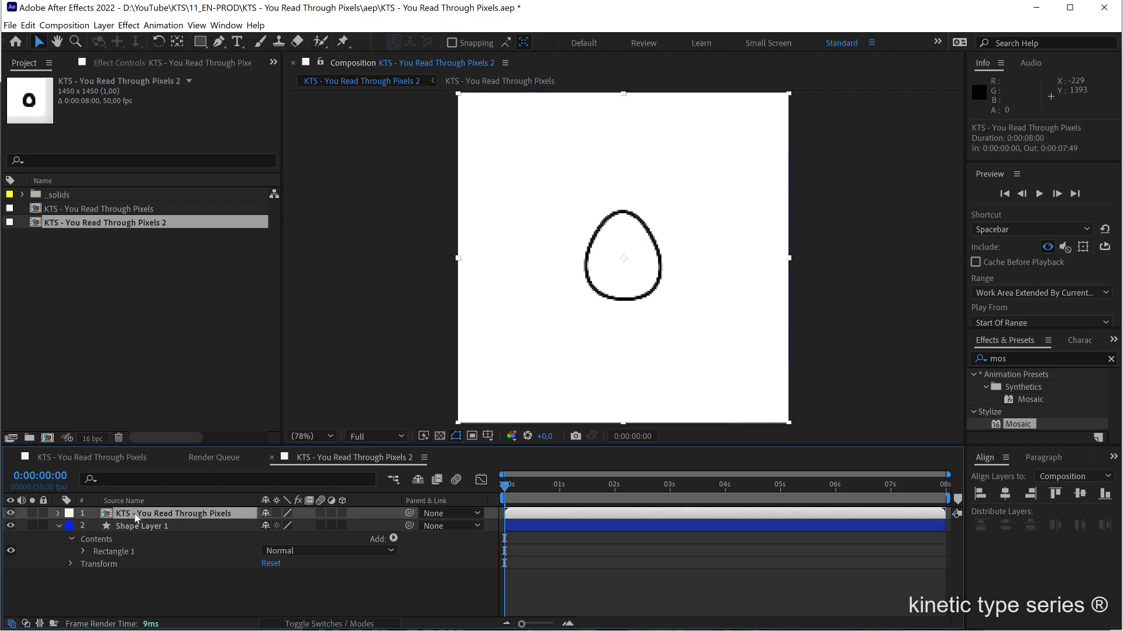
pyautogui.click(119, 525)
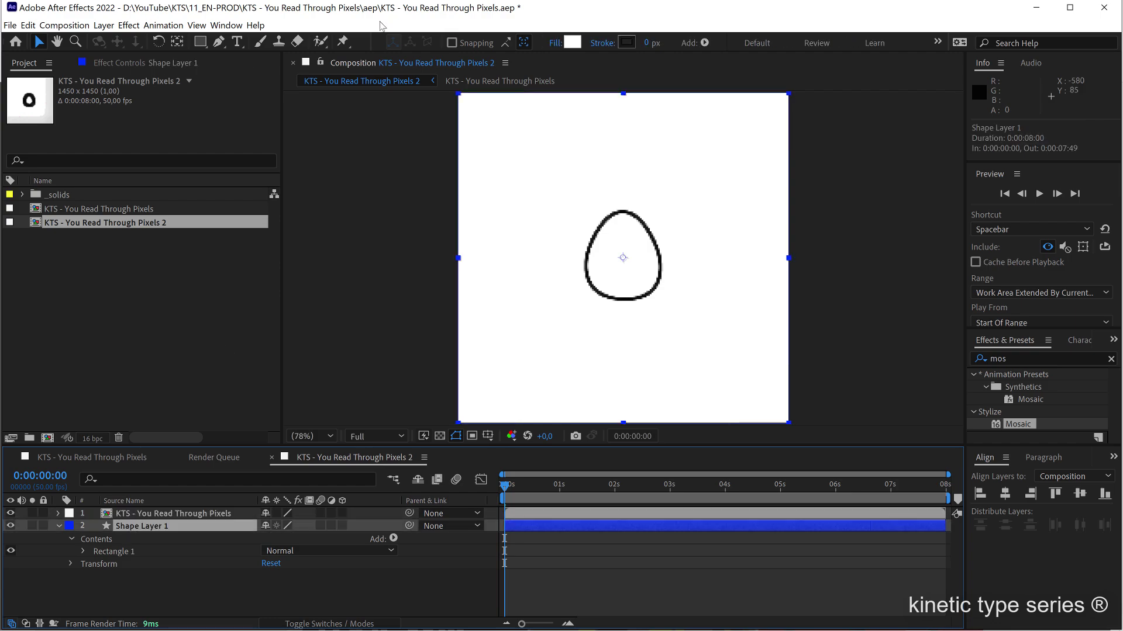
# Fill the rectangle shape with blue #0008FF
pyautogui.click(572, 42)
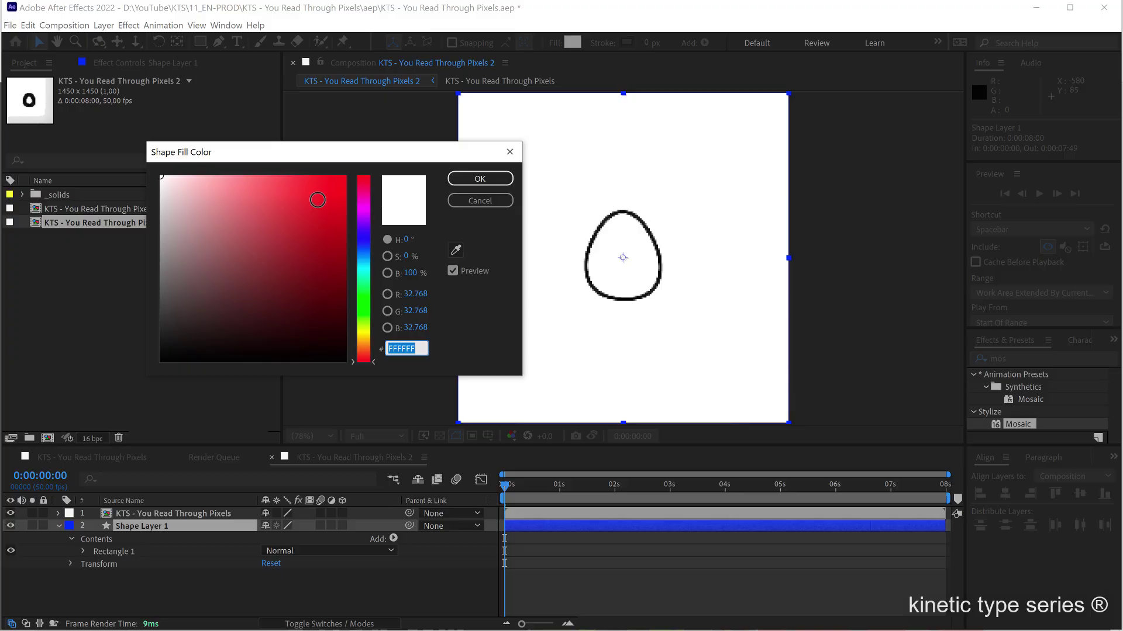
pyautogui.moveTo(319, 201); pyautogui.dragTo(354, 165)
pyautogui.click(368, 237)
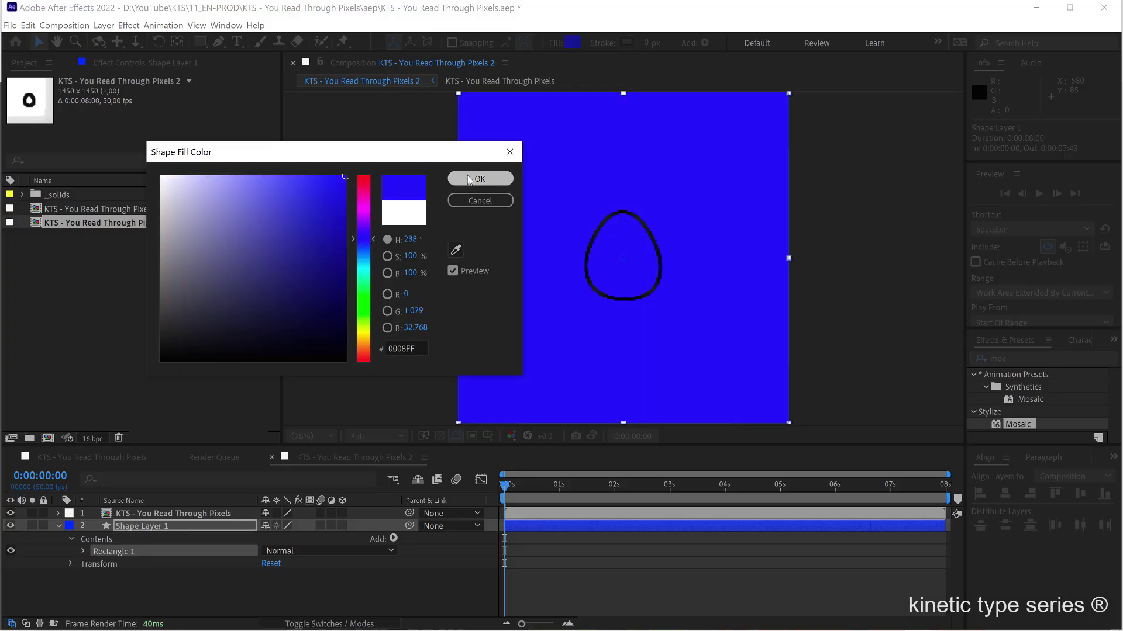
pyautogui.click(479, 179)
pyautogui.click(202, 515)
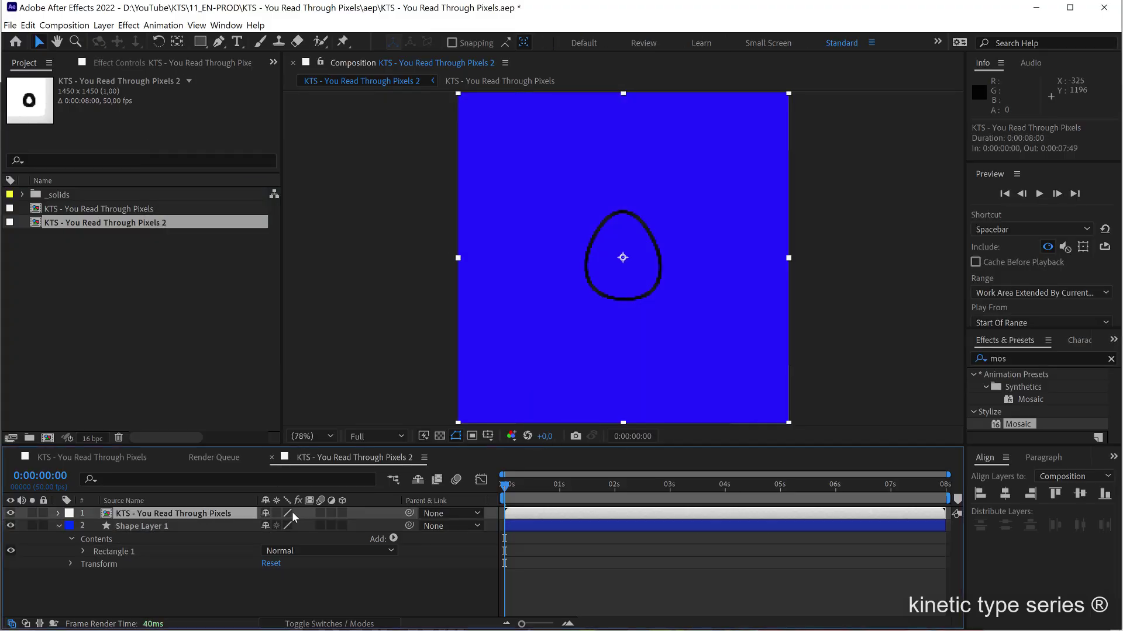
# Apply a red Fill effect to the nested comp layer and preview the outline
pyautogui.moveTo(561, 486); pyautogui.dragTo(616, 486)
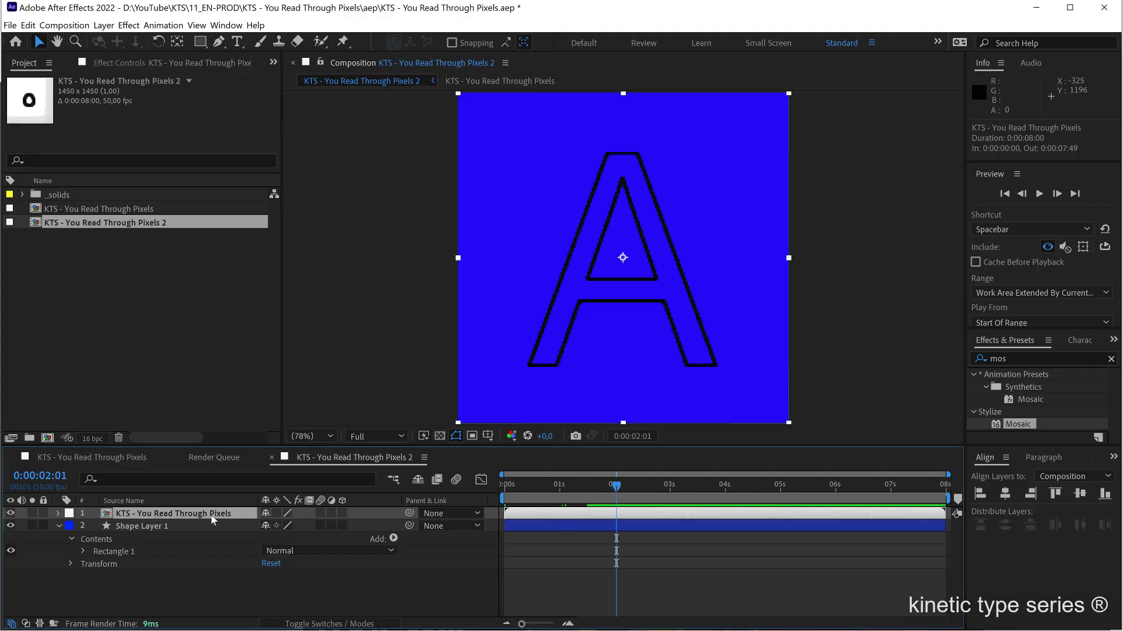
pyautogui.click(1025, 357)
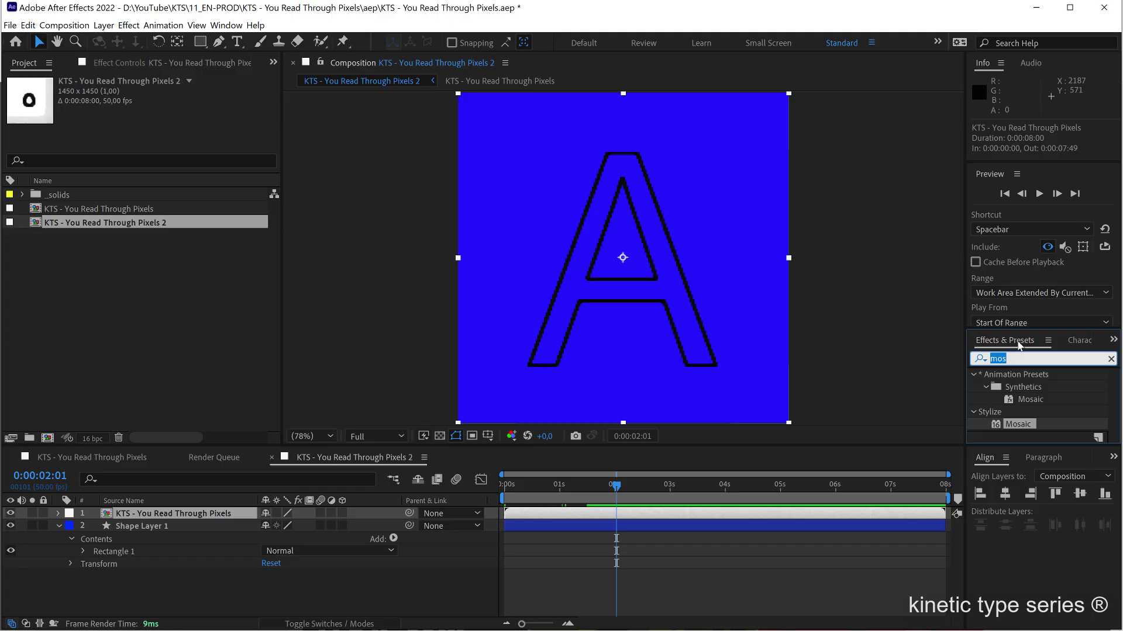
pyautogui.write('fill')
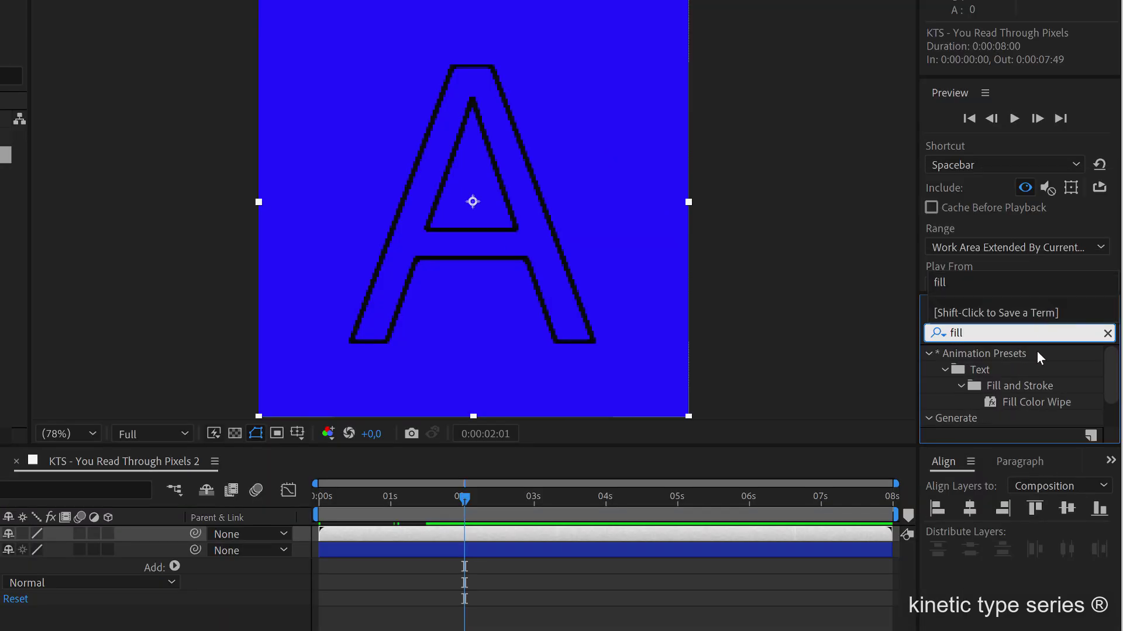
pyautogui.scroll(-1, 1037, 380)
pyautogui.moveTo(994, 418)
pyautogui.mouseDown()
pyautogui.moveTo(443, 471)
pyautogui.moveTo(440, 533)
pyautogui.mouseUp()
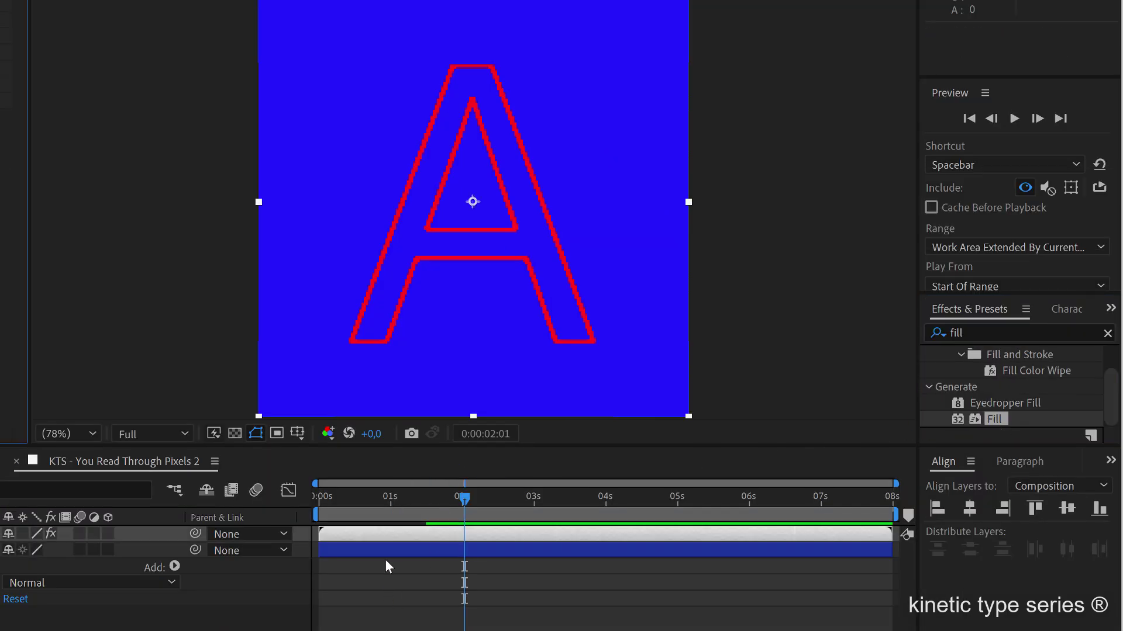
pyautogui.press('space')
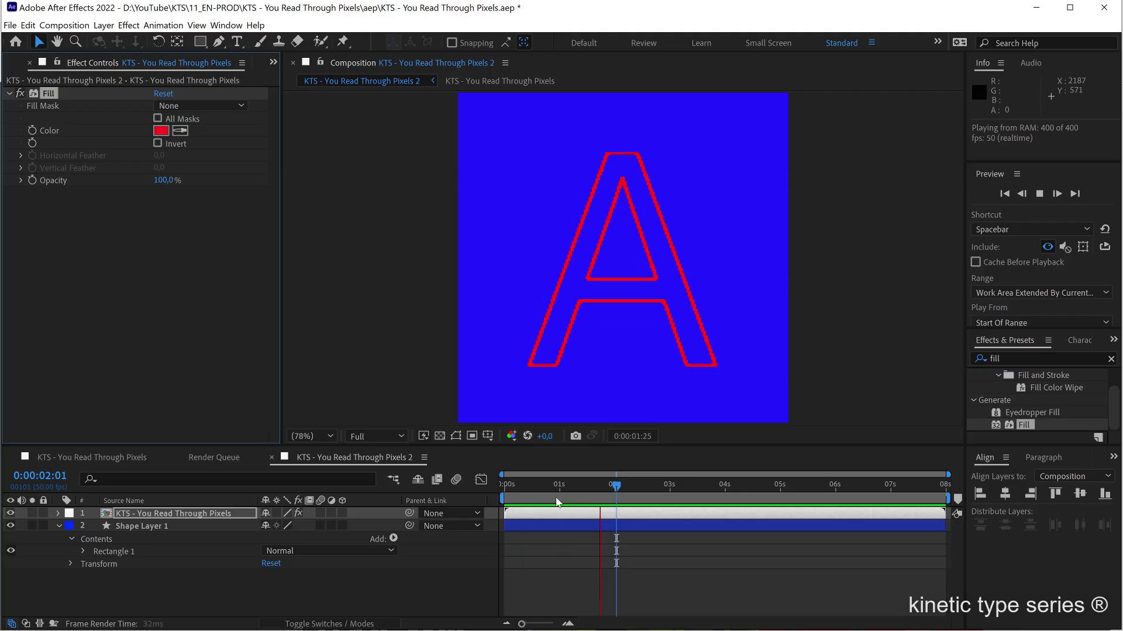
pyautogui.press('space')
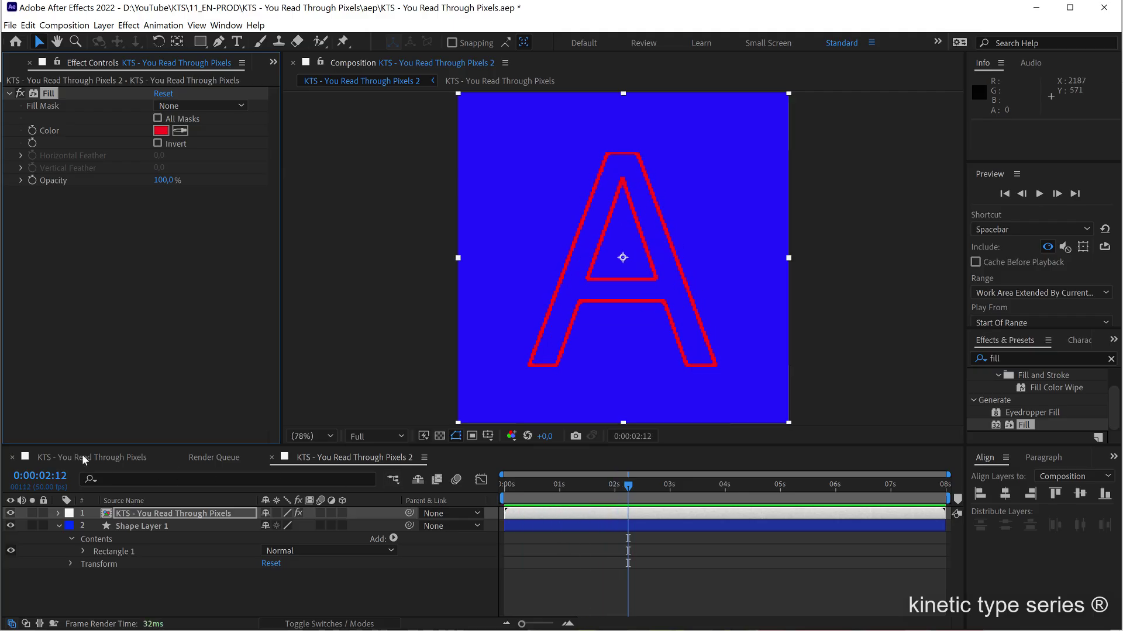
# Change the letter from A to B in the original comp and preview the result
pyautogui.click(82, 457)
pyautogui.moveTo(664, 485); pyautogui.dragTo(678, 486)
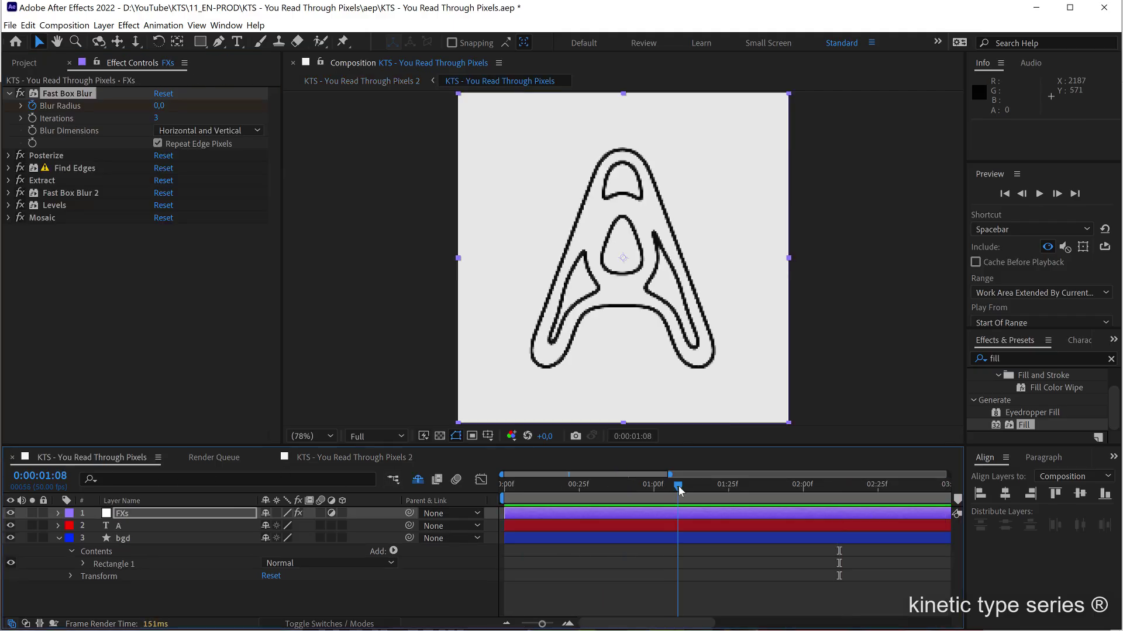
pyautogui.click(142, 526)
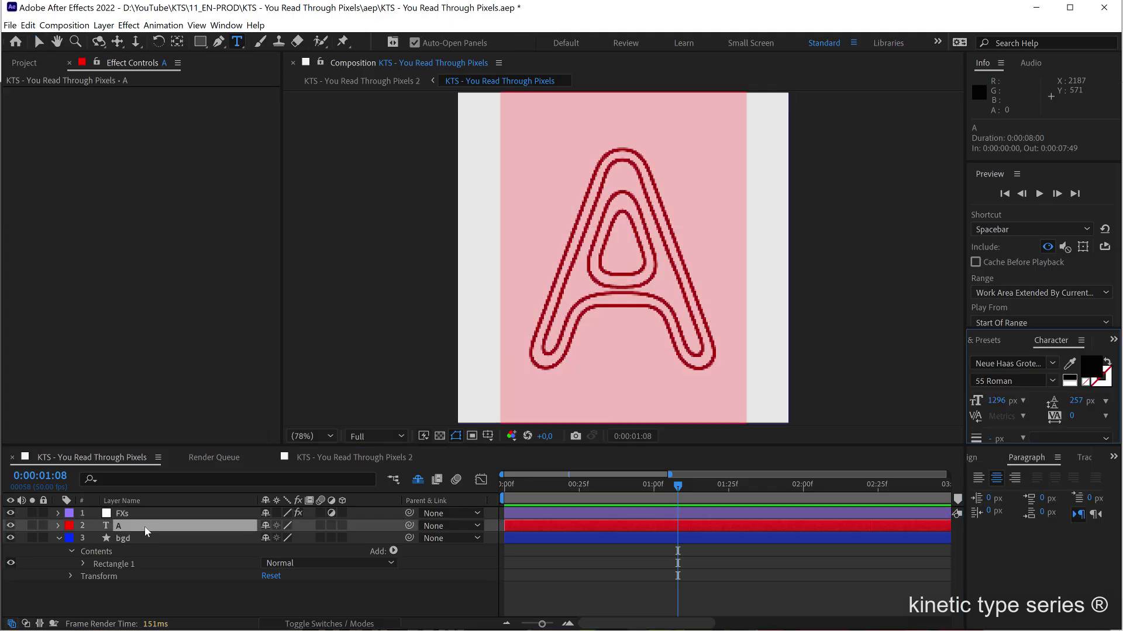
pyautogui.write('B')
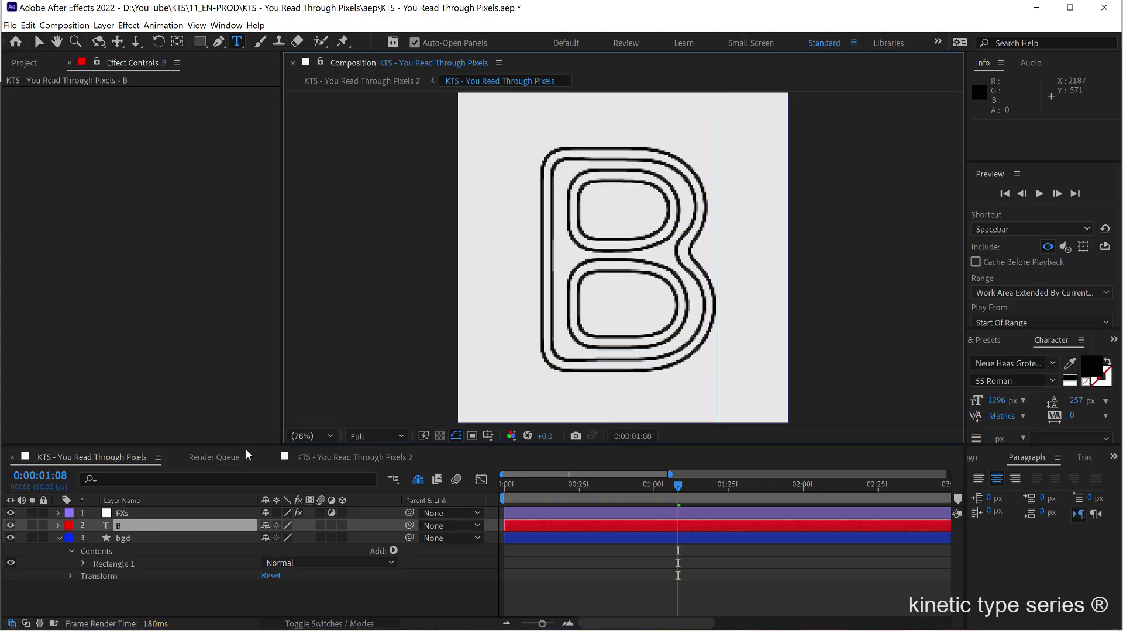
pyautogui.click(334, 457)
pyautogui.press('space')
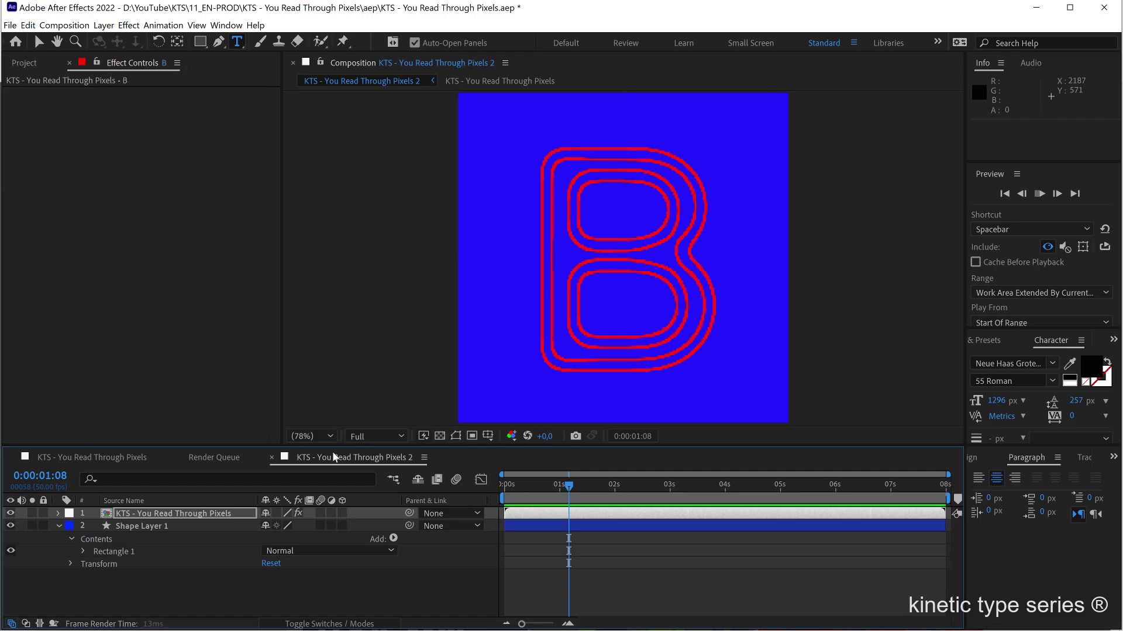